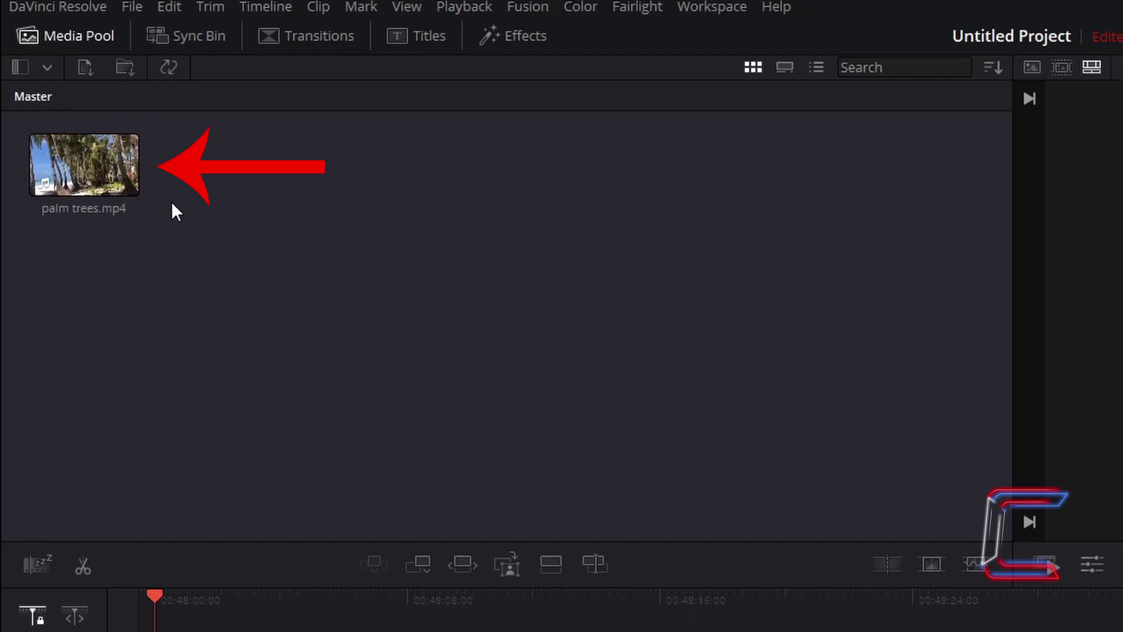
# Append palm trees.mp4 from the Media Pool to the end of a new Timeline 1.
pyautogui.click(93, 163)
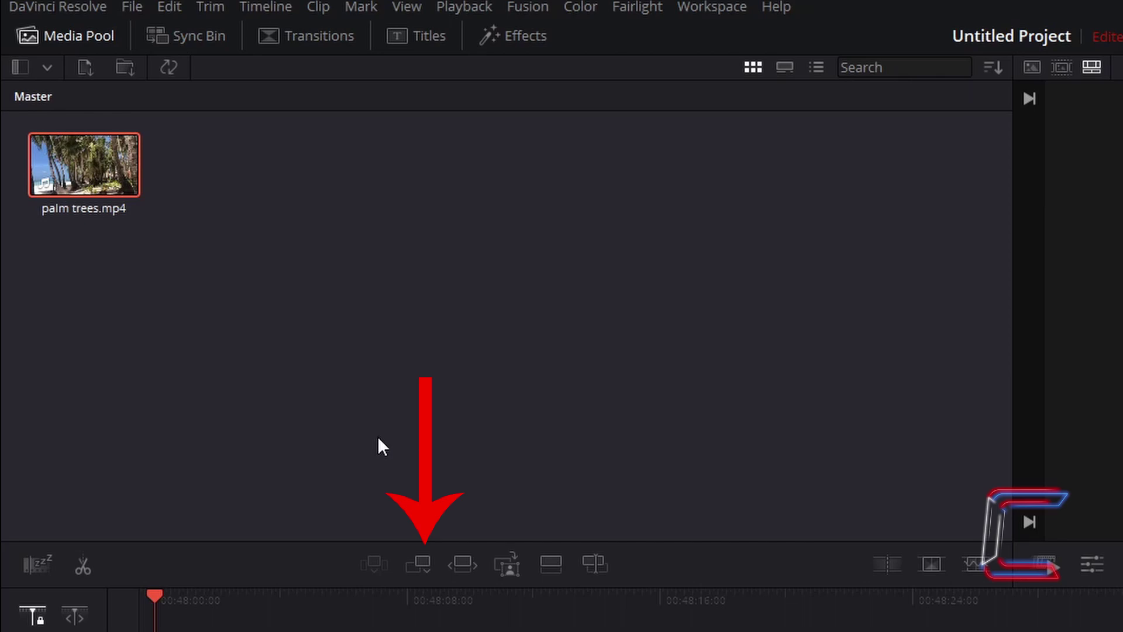
pyautogui.click(425, 572)
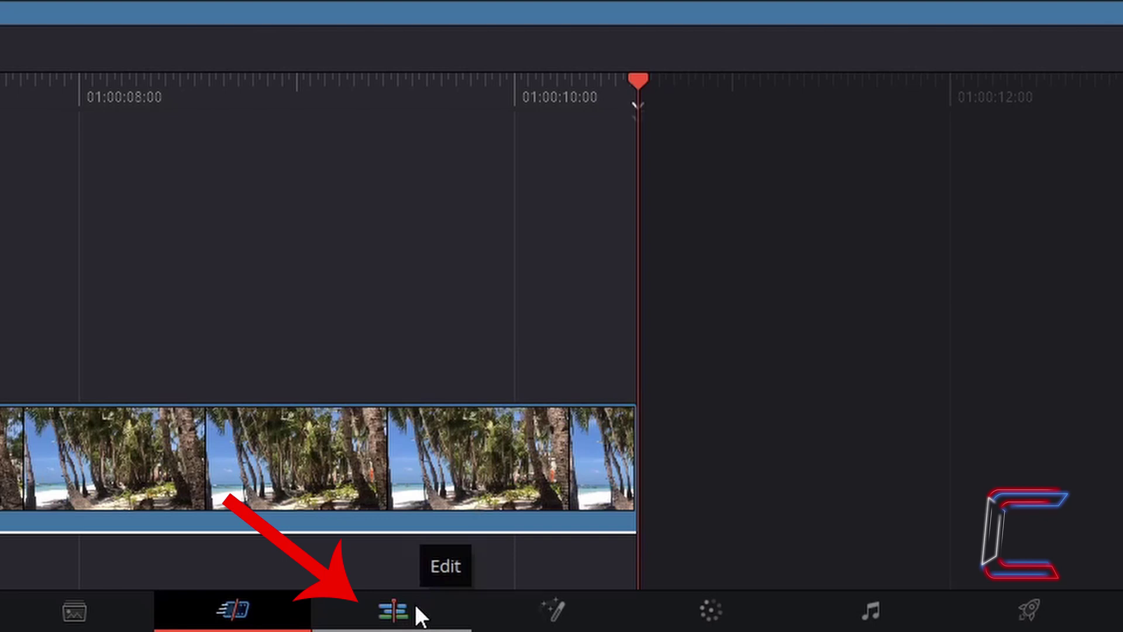
# On the Edit page, drop a Solid Color generator above Video 1 and trim it to the palm clip's end.
pyautogui.click(417, 608)
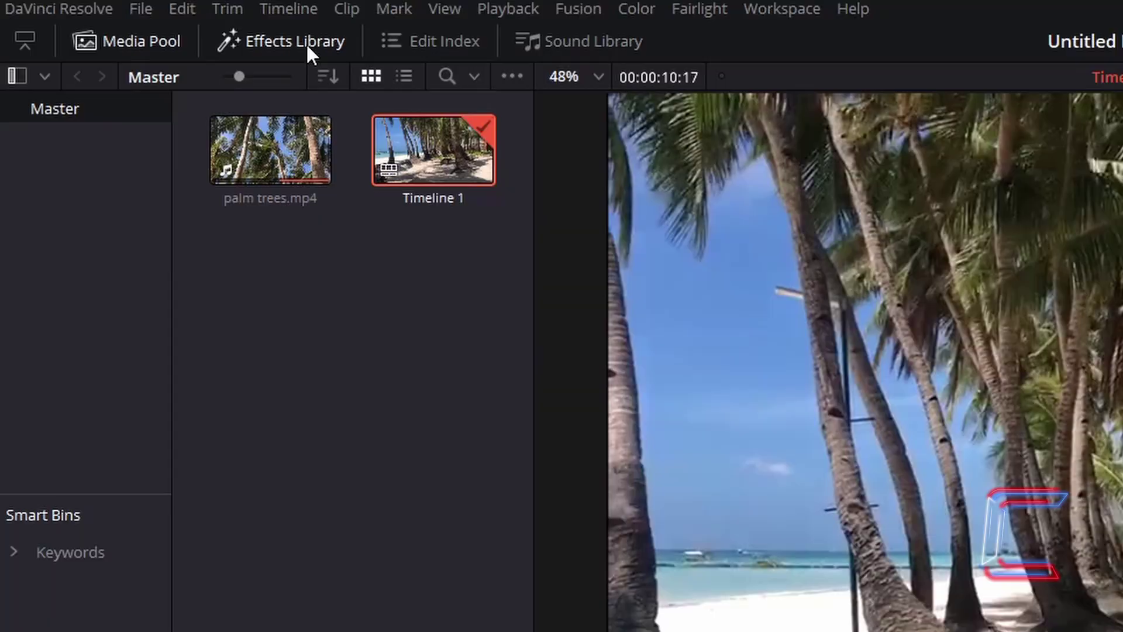
pyautogui.click(306, 43)
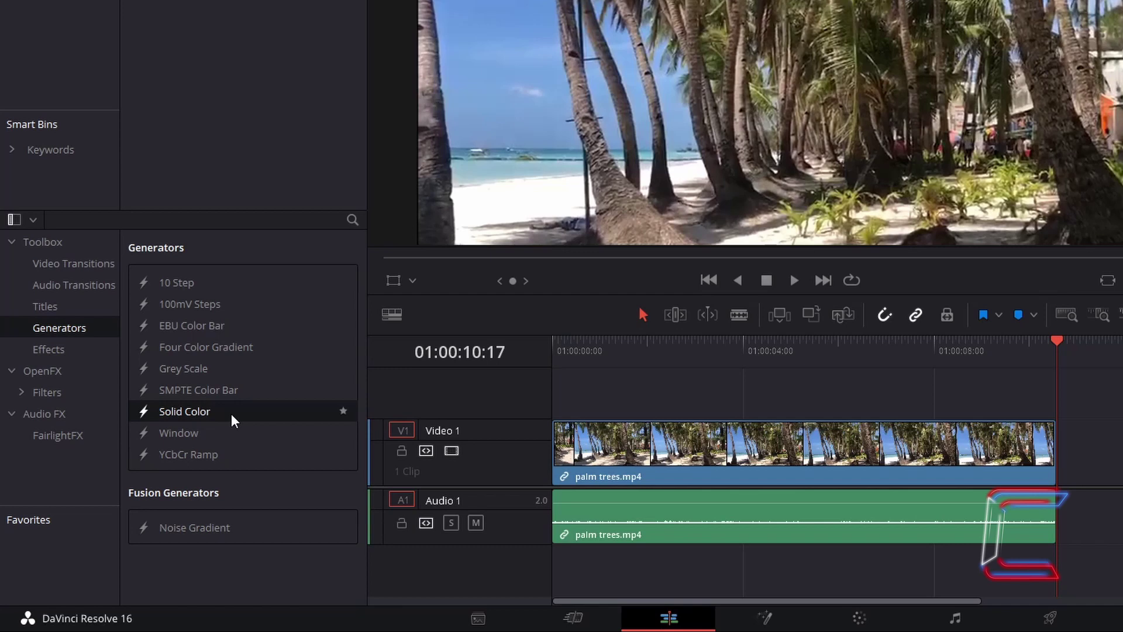
pyautogui.moveTo(233, 412); pyautogui.dragTo(556, 380)
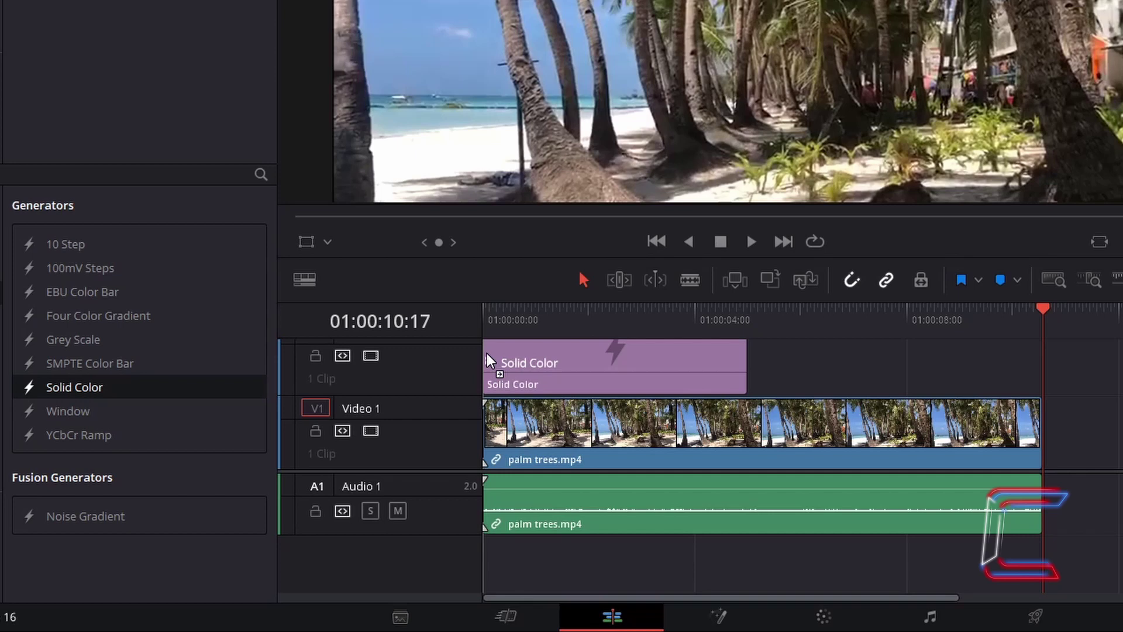
pyautogui.moveTo(487, 354); pyautogui.dragTo(487, 353)
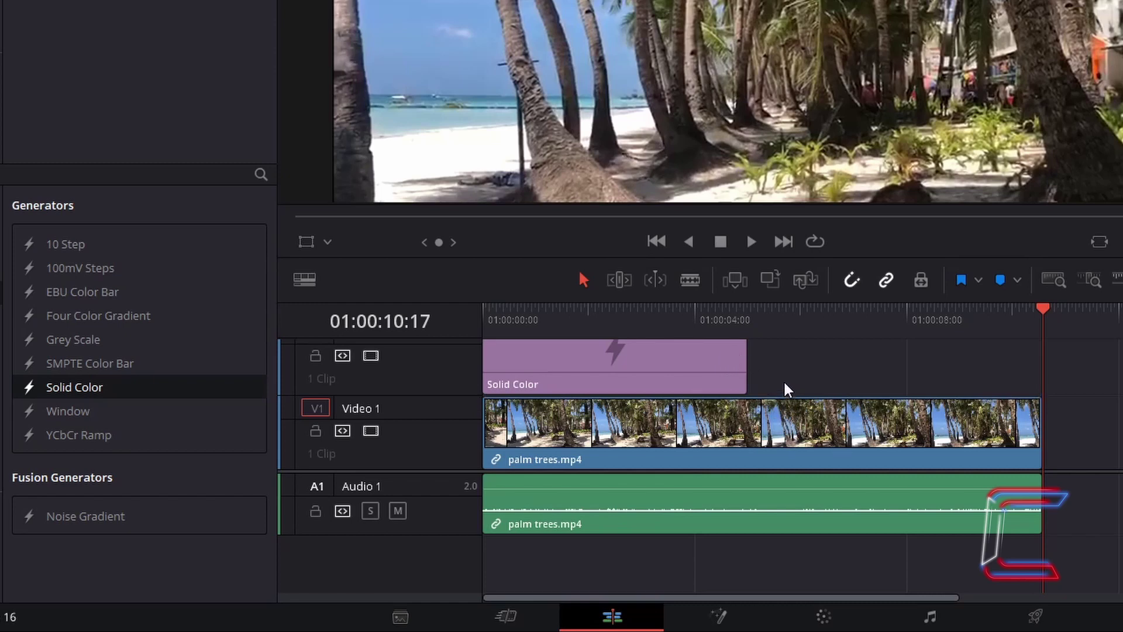
pyautogui.click(747, 360)
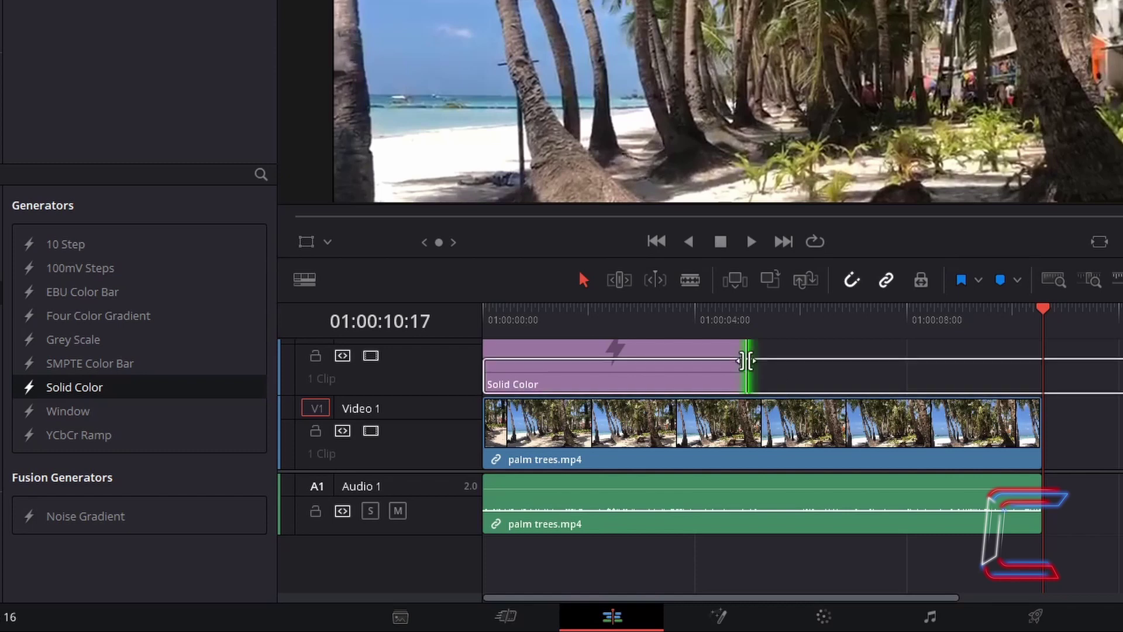
pyautogui.moveTo(746, 360); pyautogui.dragTo(1047, 363)
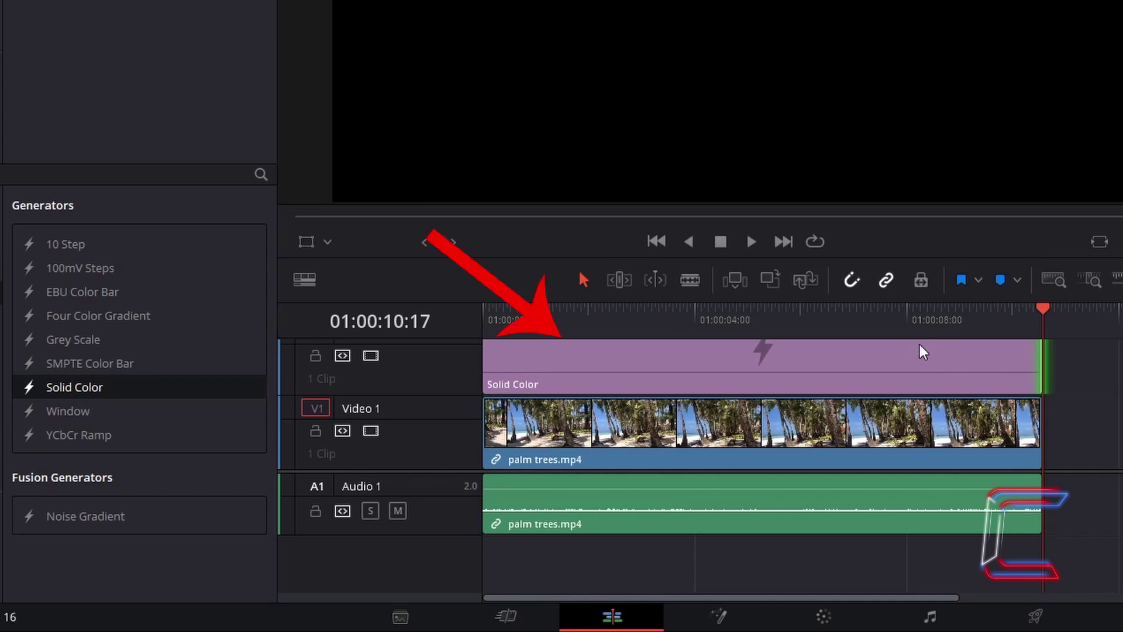
# Set the Solid Color clip's colour to magenta #d445de.
pyautogui.click(888, 369)
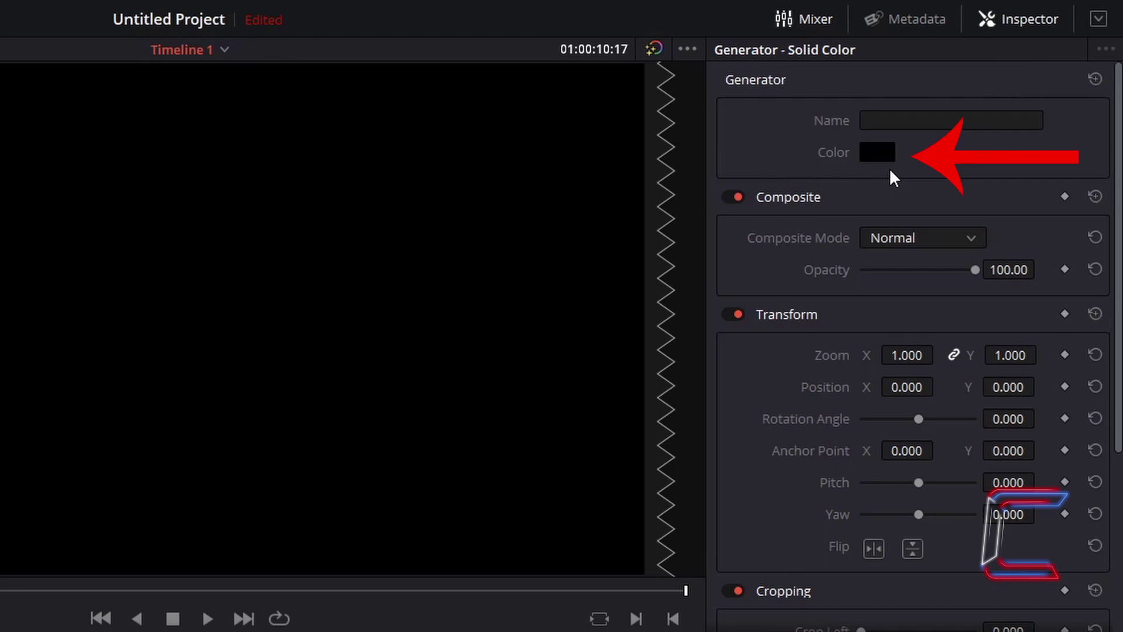
pyautogui.click(878, 152)
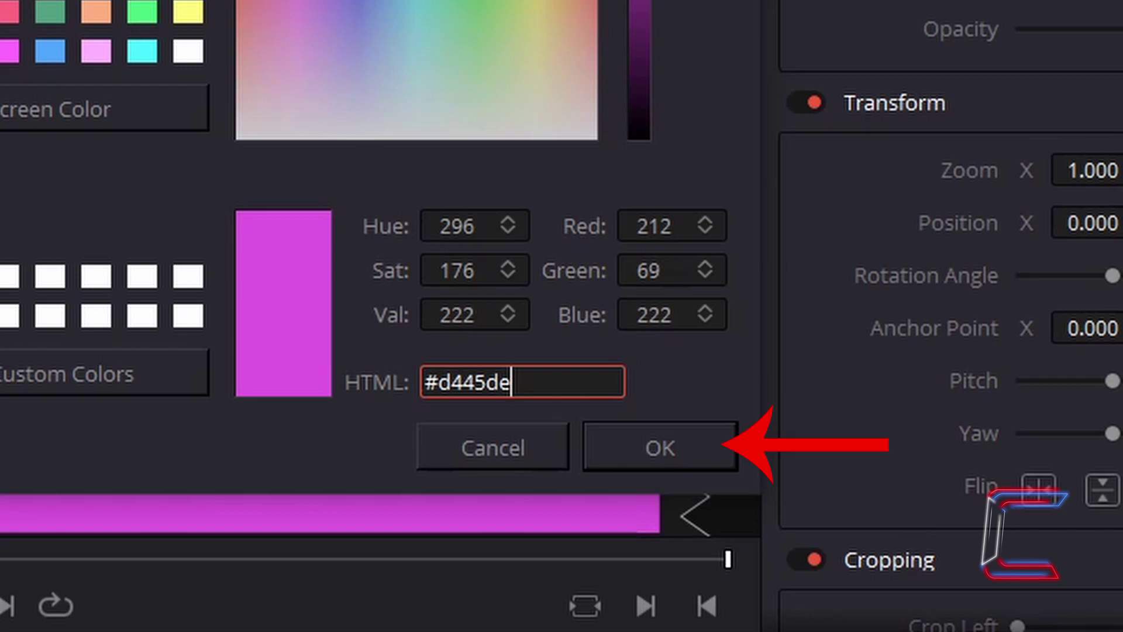
pyautogui.click(688, 443)
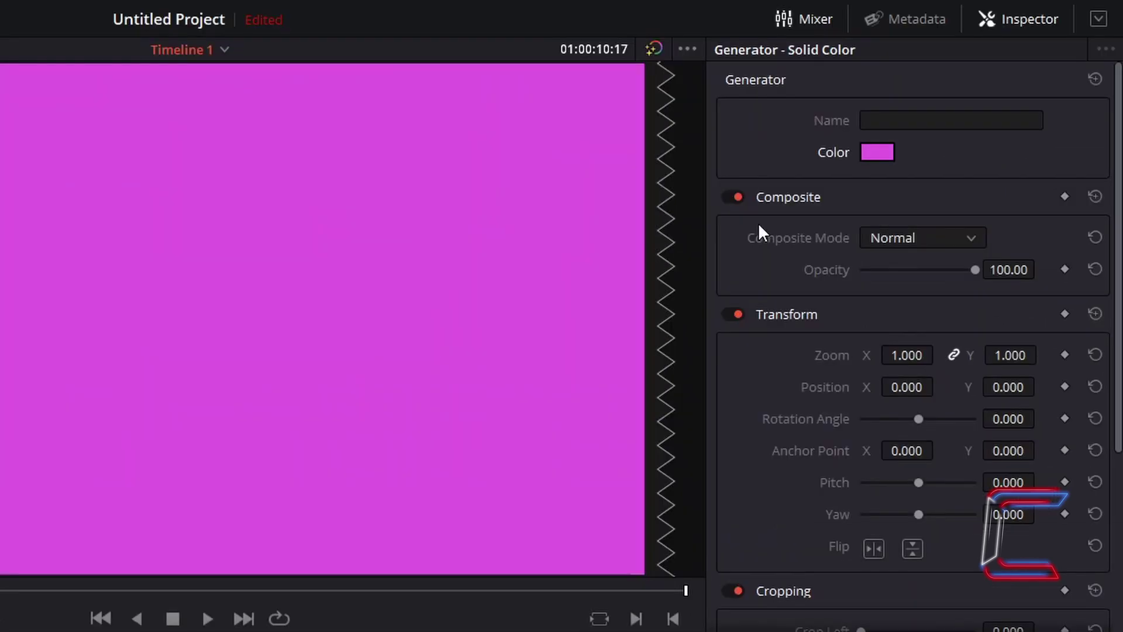
# Set the overlay's Composite Mode to Darken and select its Opacity field.
pyautogui.click(936, 239)
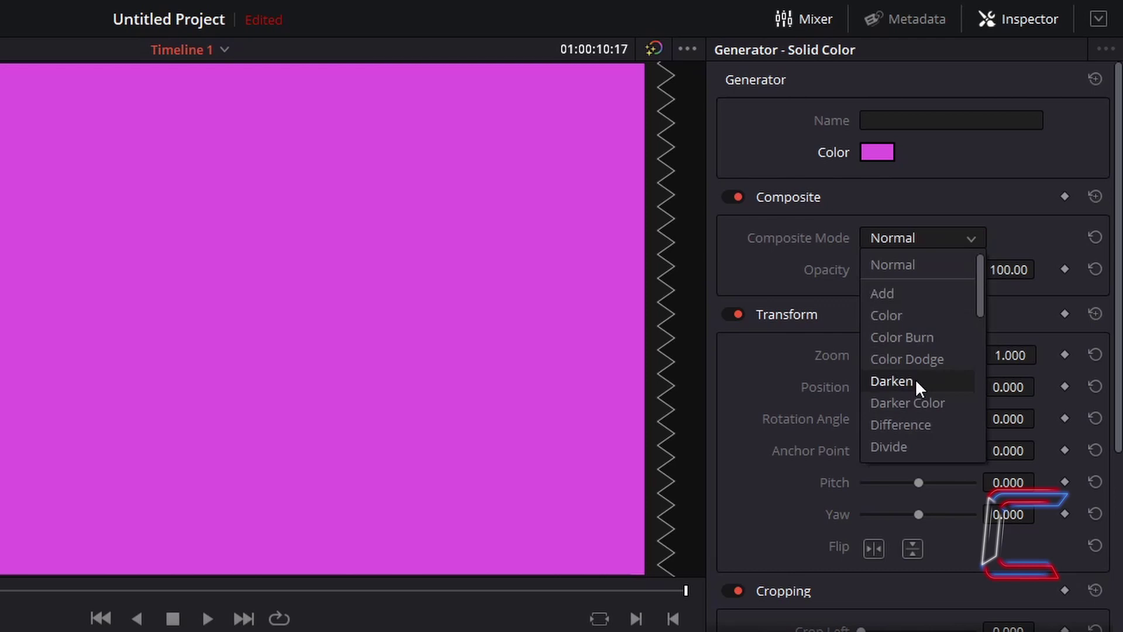
pyautogui.click(892, 381)
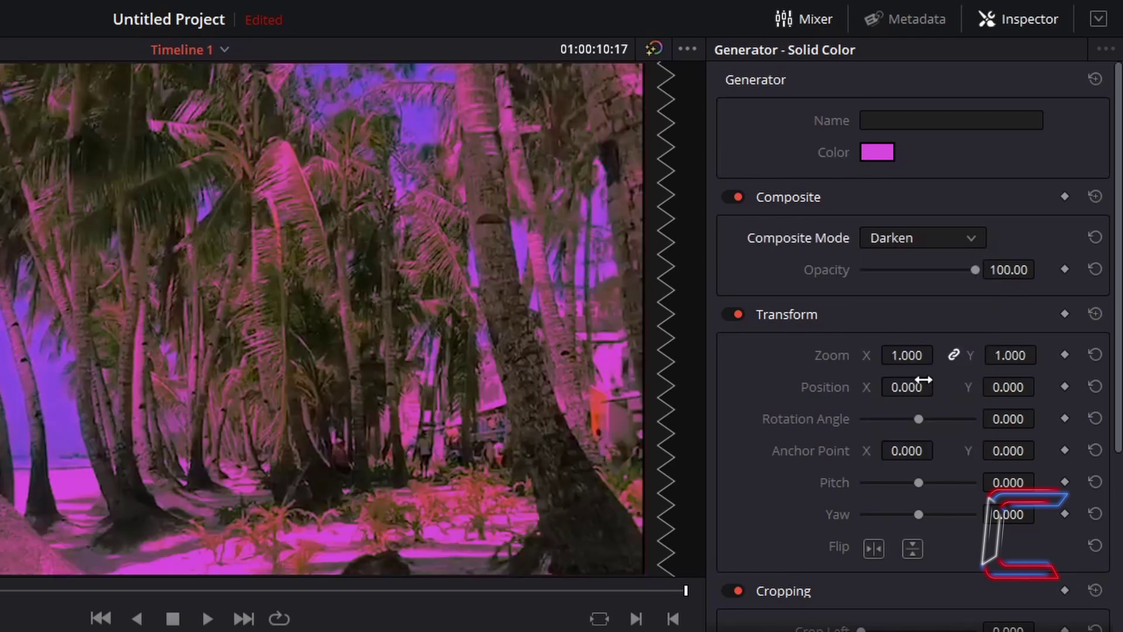
pyautogui.click(1015, 271)
# Set the overlay opacity to 75 and select the palm trees clip.
pyautogui.write('75')
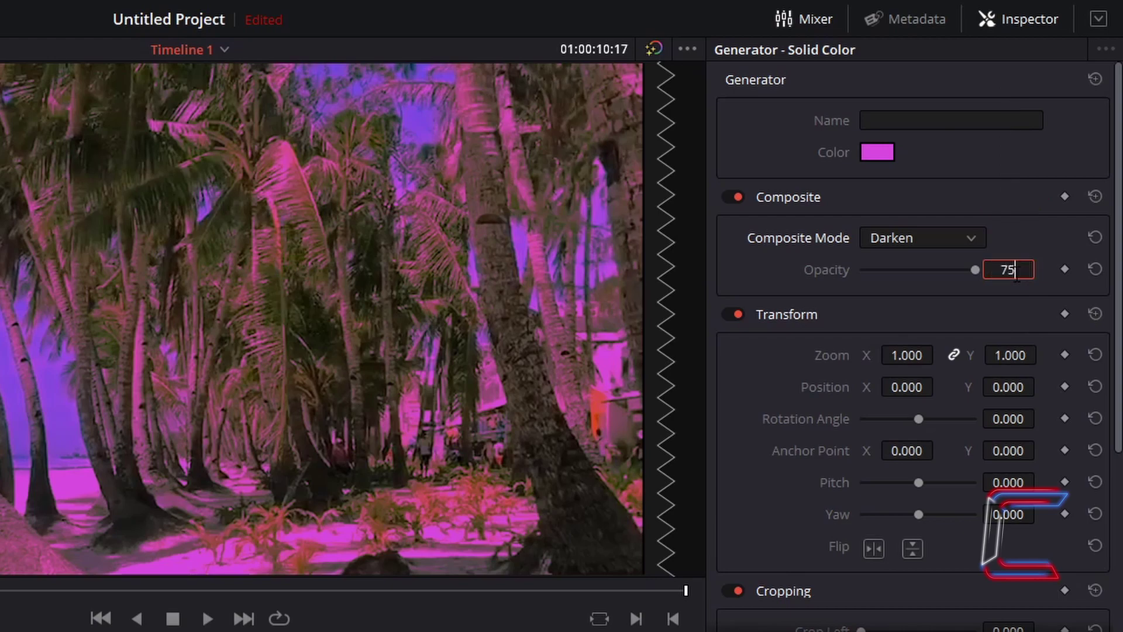
pyautogui.press('Return')
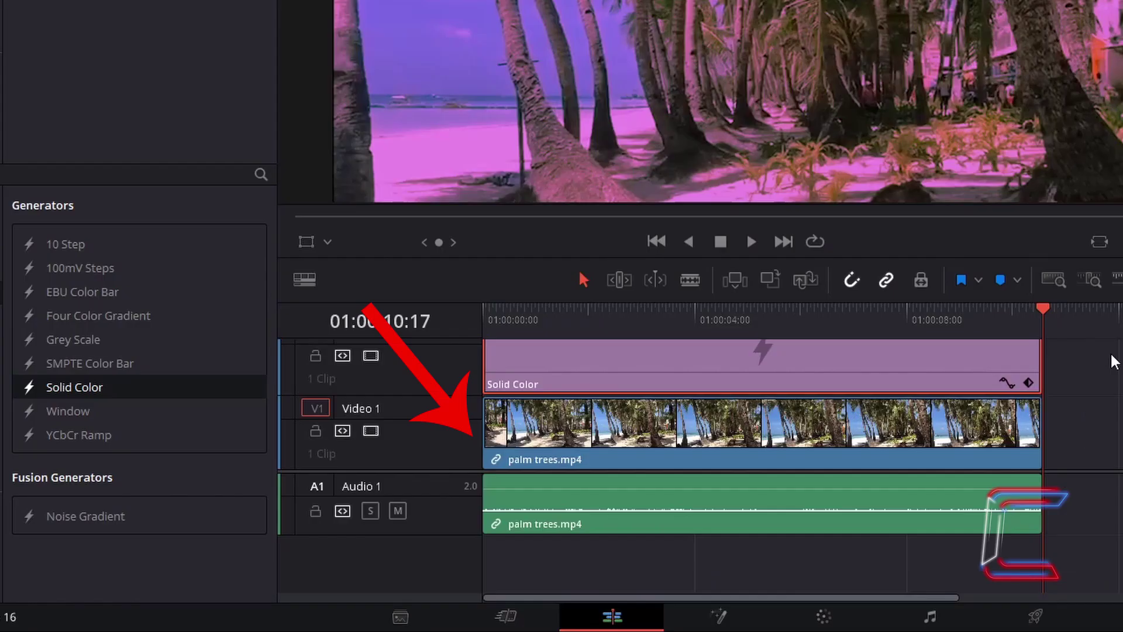
pyautogui.click(861, 428)
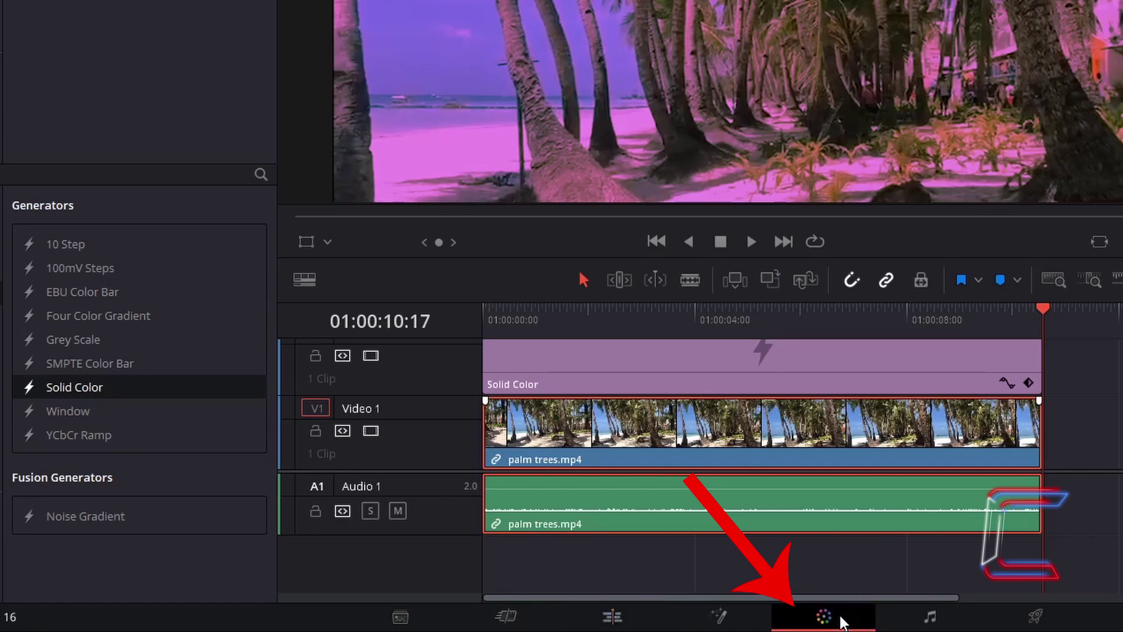
# On the Color page, drag Film Damage from the OpenFX Library onto node 01.
pyautogui.click(842, 622)
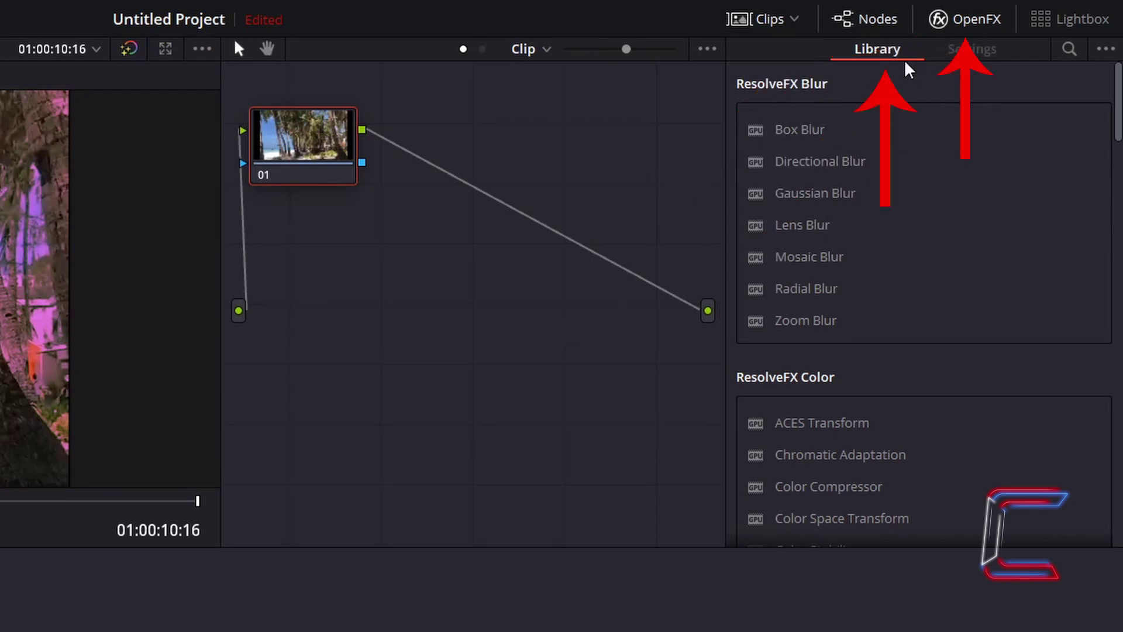
pyautogui.moveTo(1104, 97)
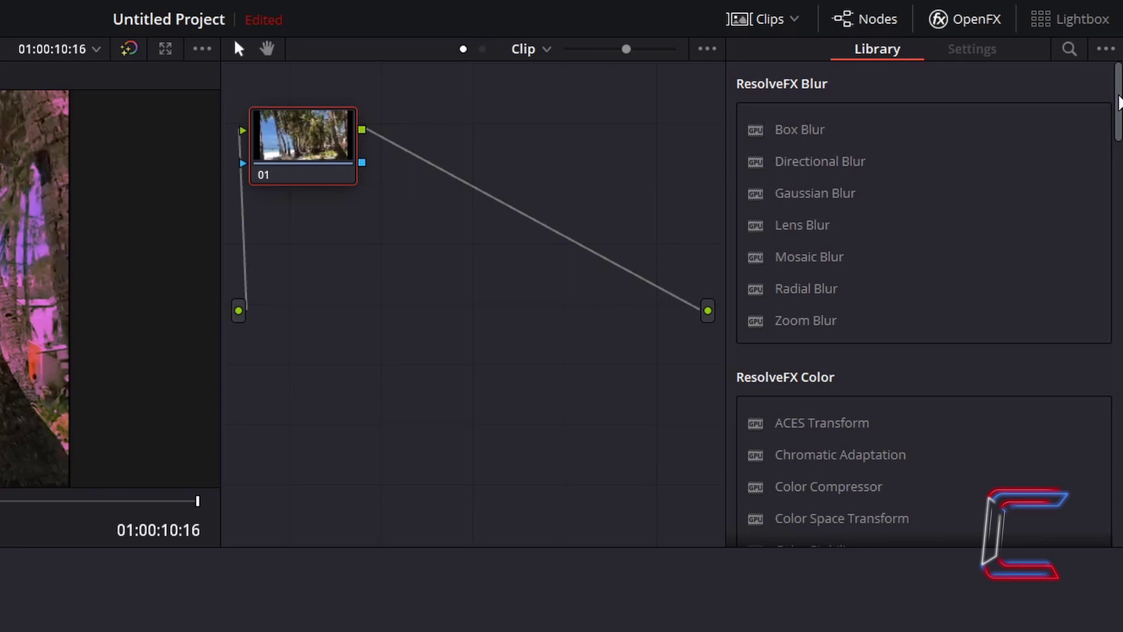
pyautogui.moveTo(1118, 103); pyautogui.dragTo(1116, 447)
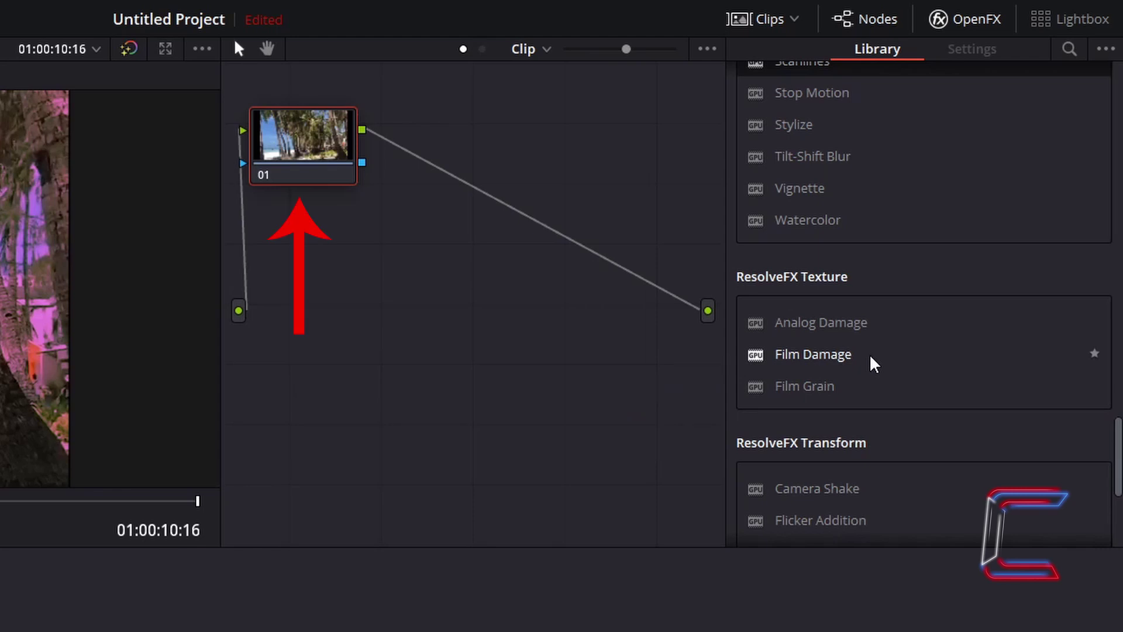
pyautogui.moveTo(872, 359); pyautogui.dragTo(317, 155)
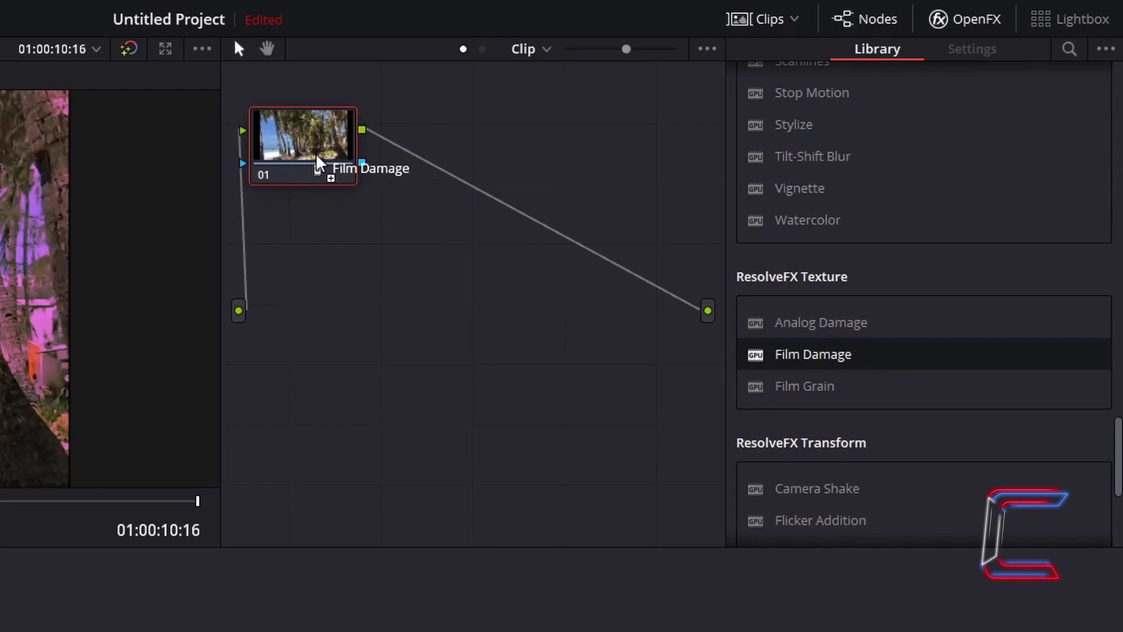
pyautogui.moveTo(314, 152); pyautogui.dragTo(314, 153)
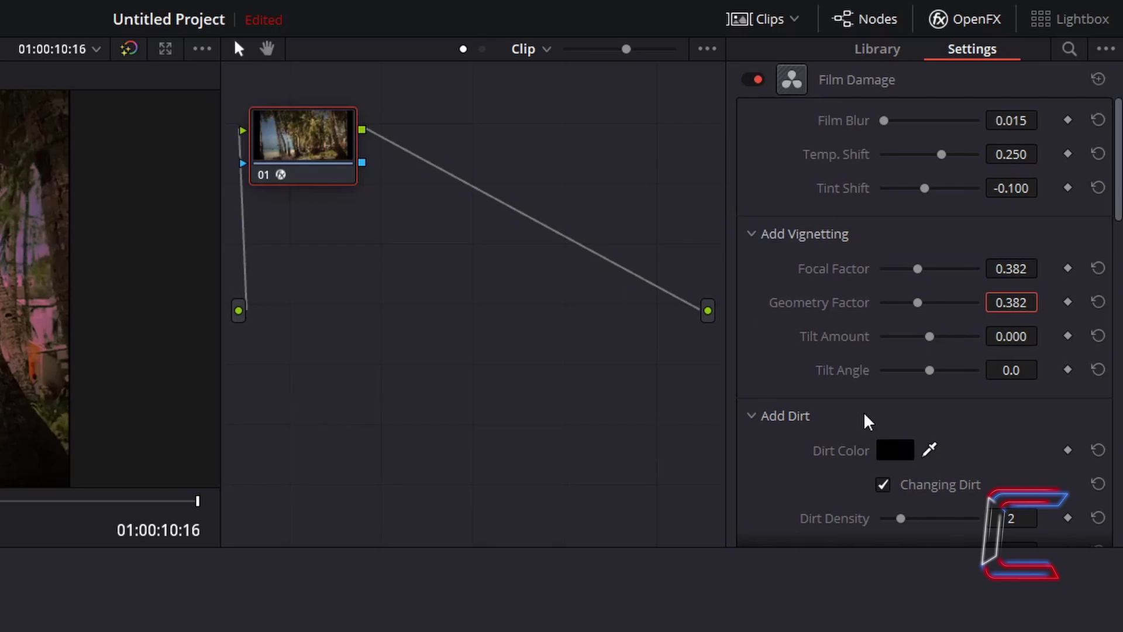
# Set the Film Damage dirt colour to dark purple #2a153f.
pyautogui.scroll(-5, 868, 420)
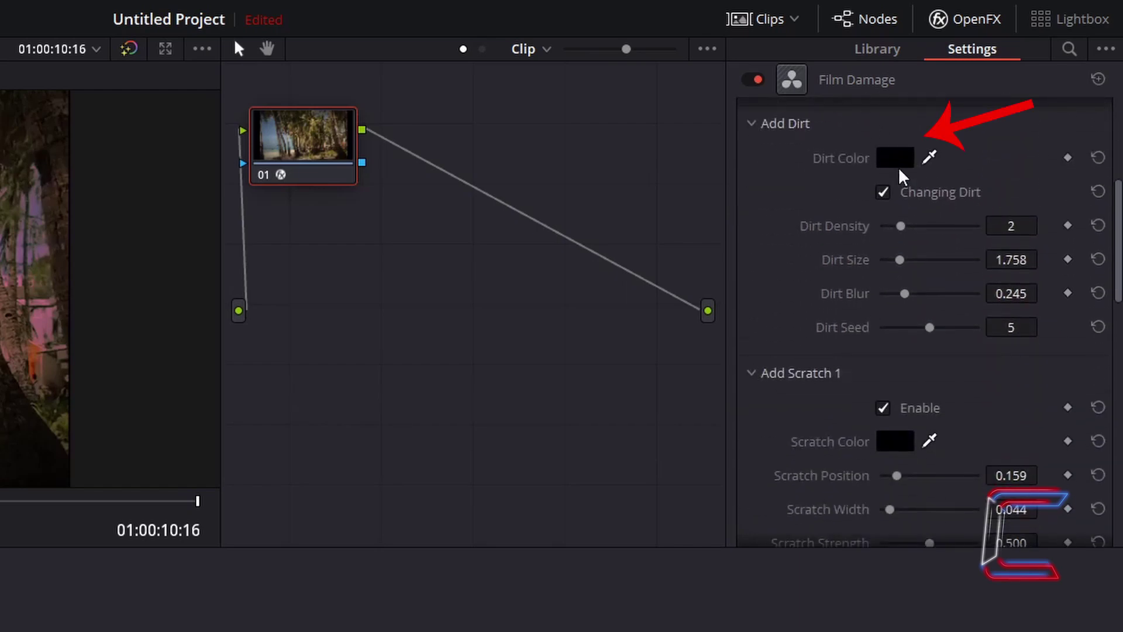
pyautogui.click(898, 164)
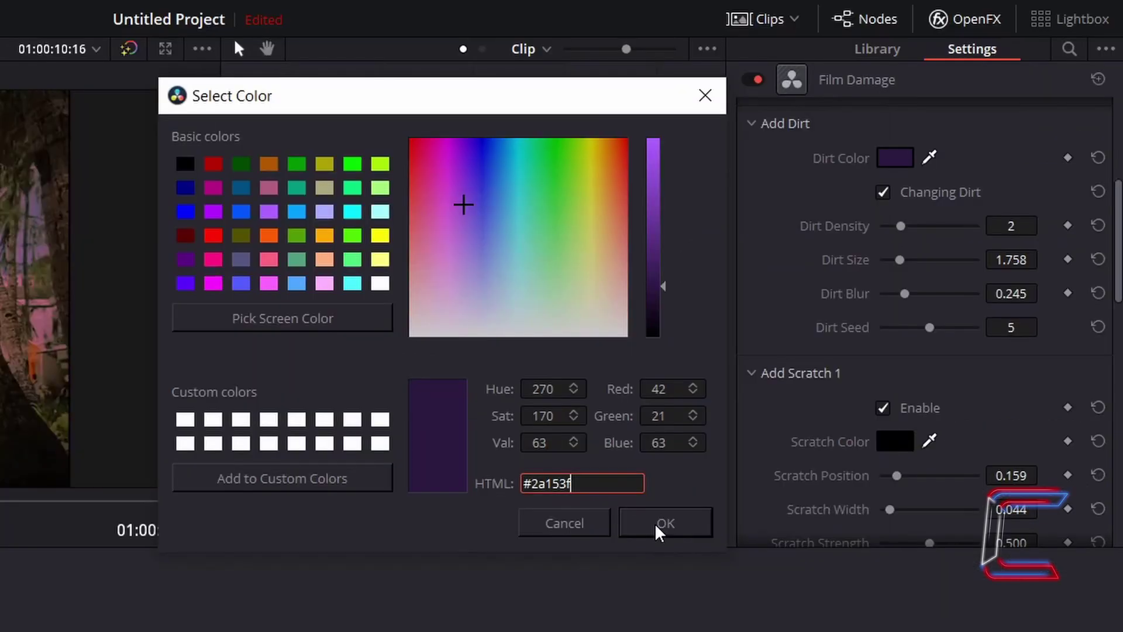
pyautogui.click(658, 523)
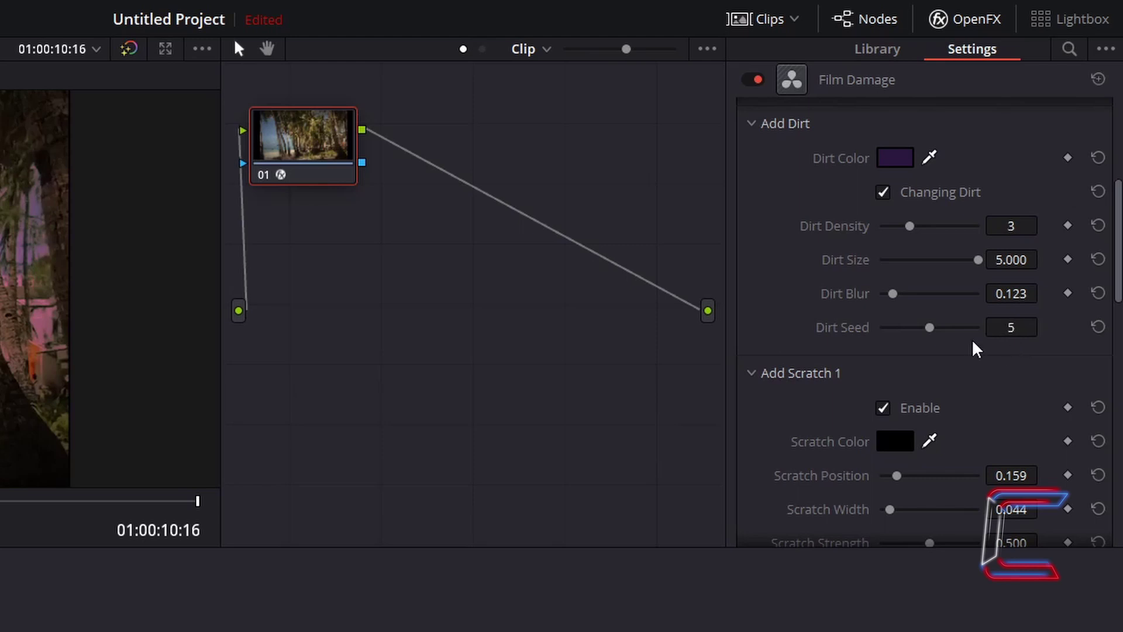
# Set the Scratch 1 colour to grey #8f8f8f.
pyautogui.scroll(-5, 1018, 258)
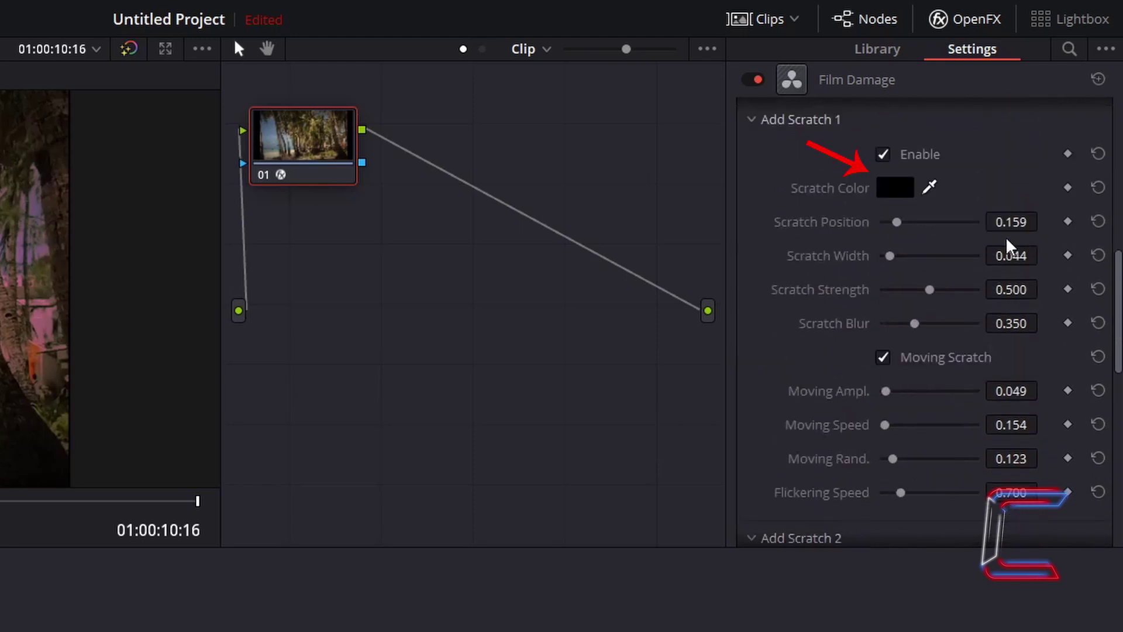
pyautogui.click(895, 187)
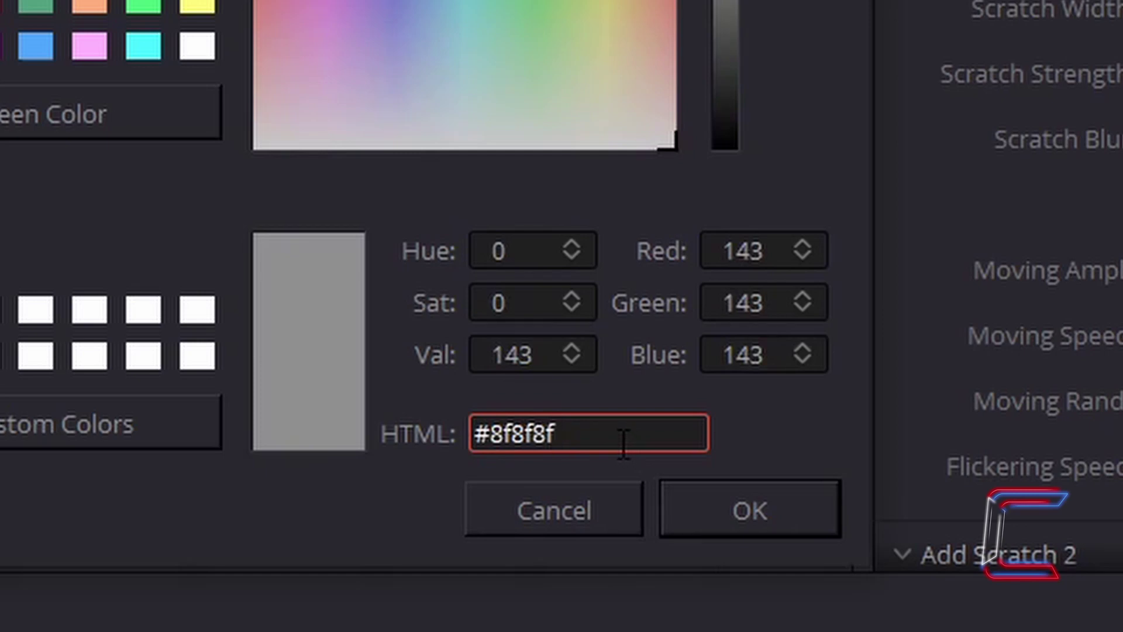
pyautogui.click(758, 530)
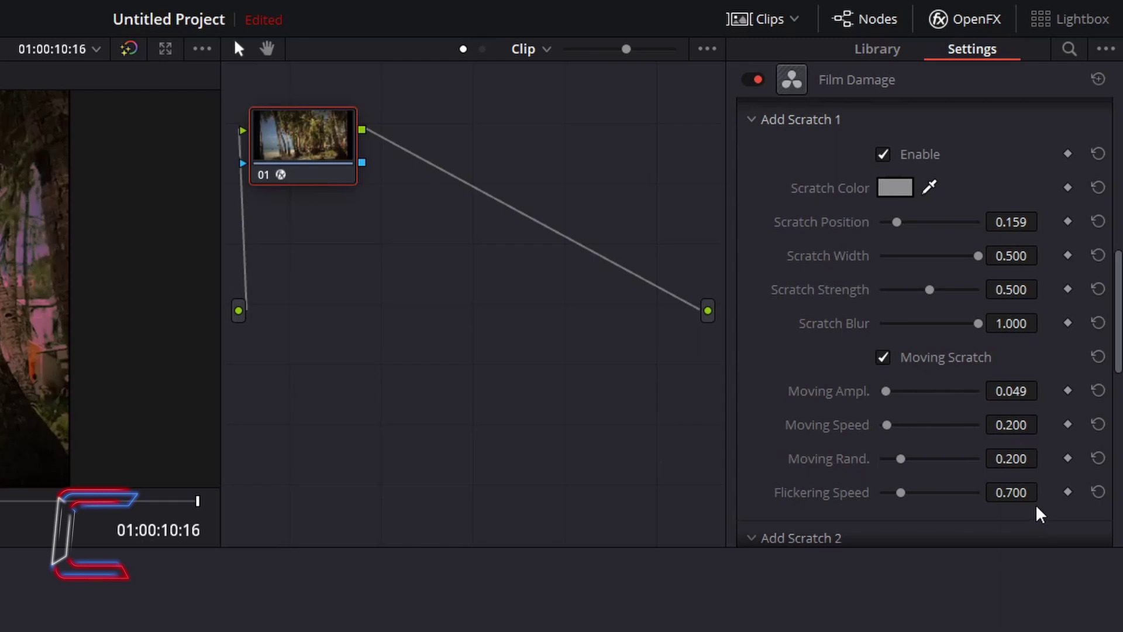
# Expand the Add Scratch 2 settings in Film Damage.
pyautogui.scroll(1, 1016, 286)
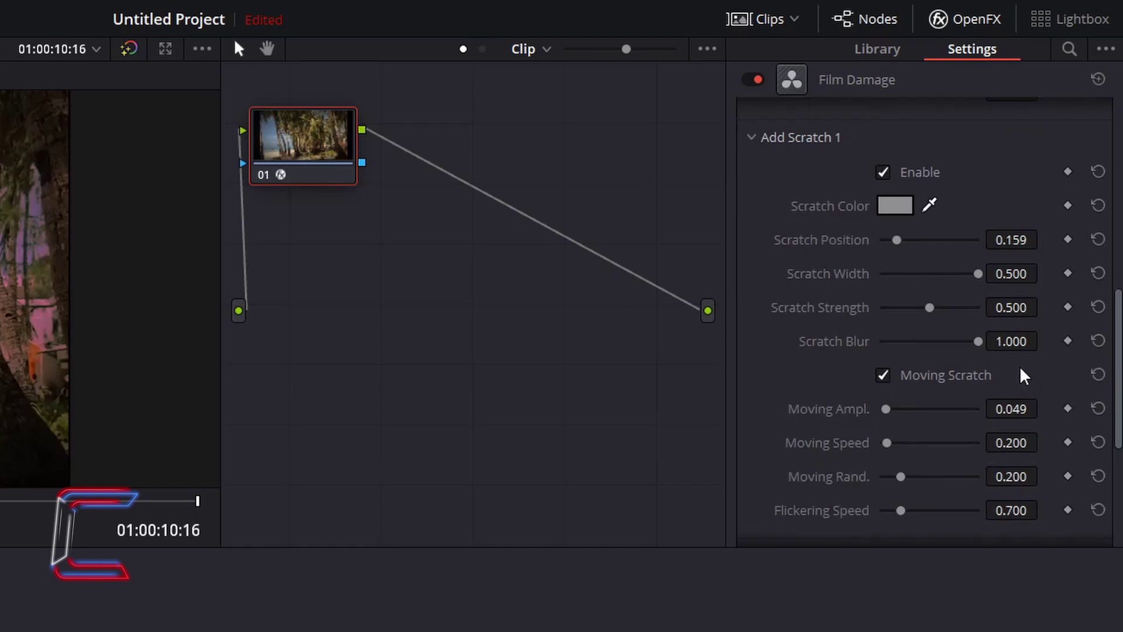
pyautogui.scroll(-8, 1021, 377)
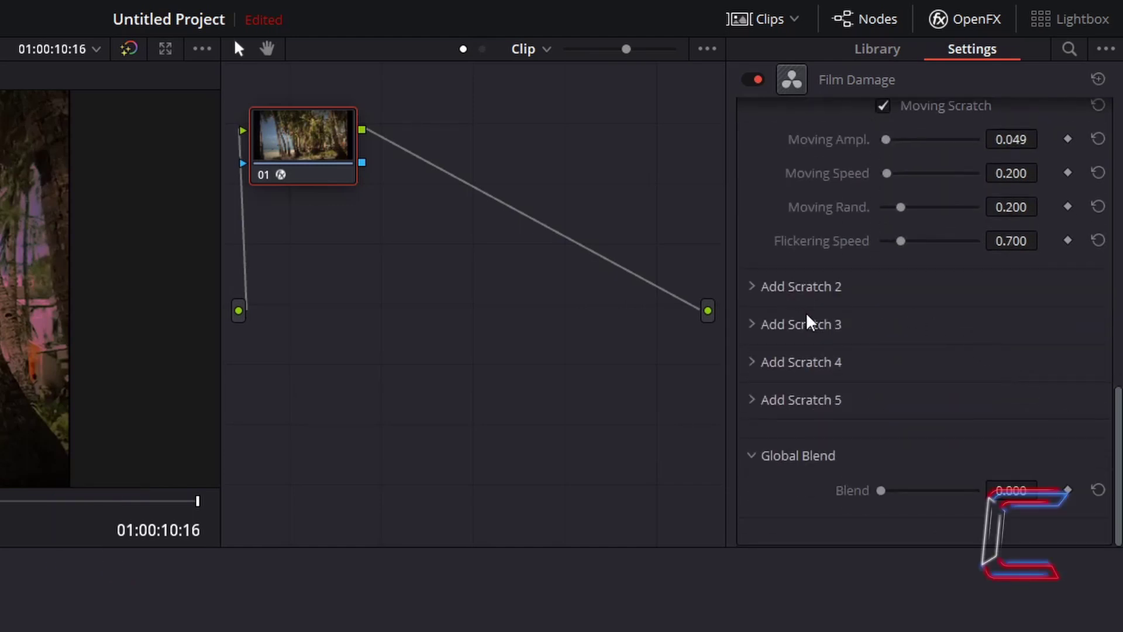
pyautogui.click(753, 287)
pyautogui.scroll(-5, 1026, 334)
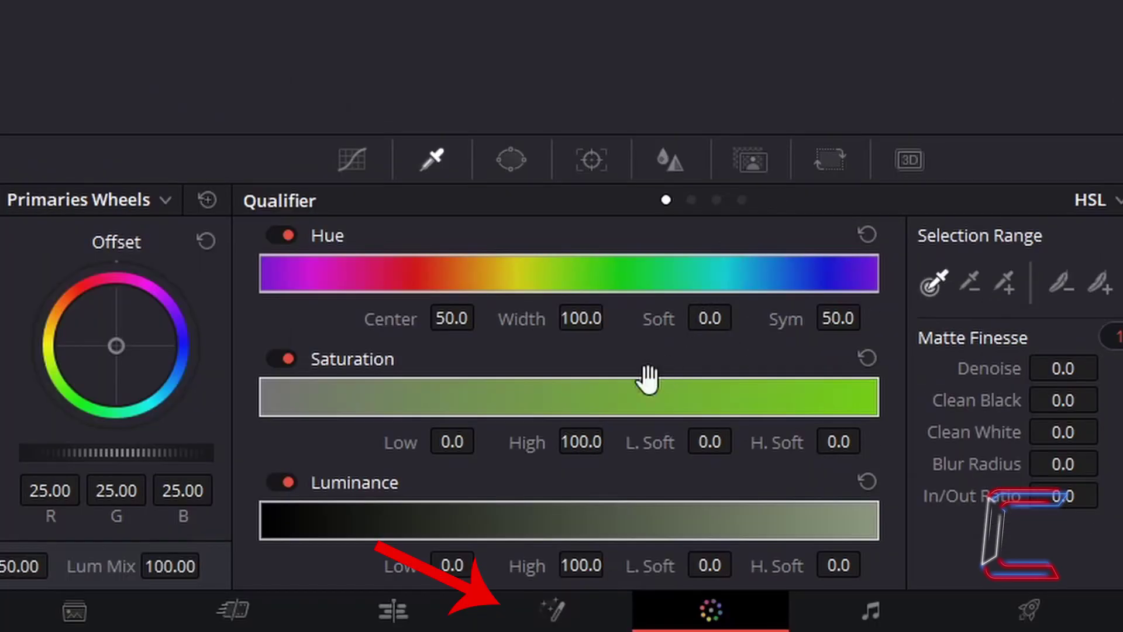
# On the Fusion page, add a Grain node after MediaIn1, then search the tools for Directional Blur.
pyautogui.click(586, 616)
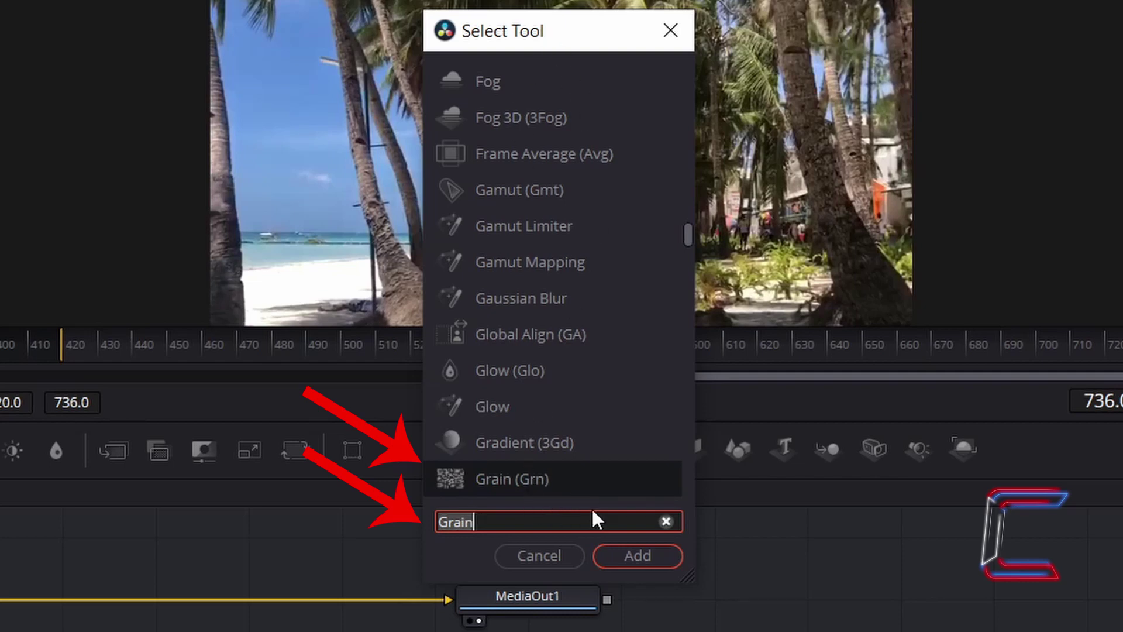
pyautogui.click(658, 560)
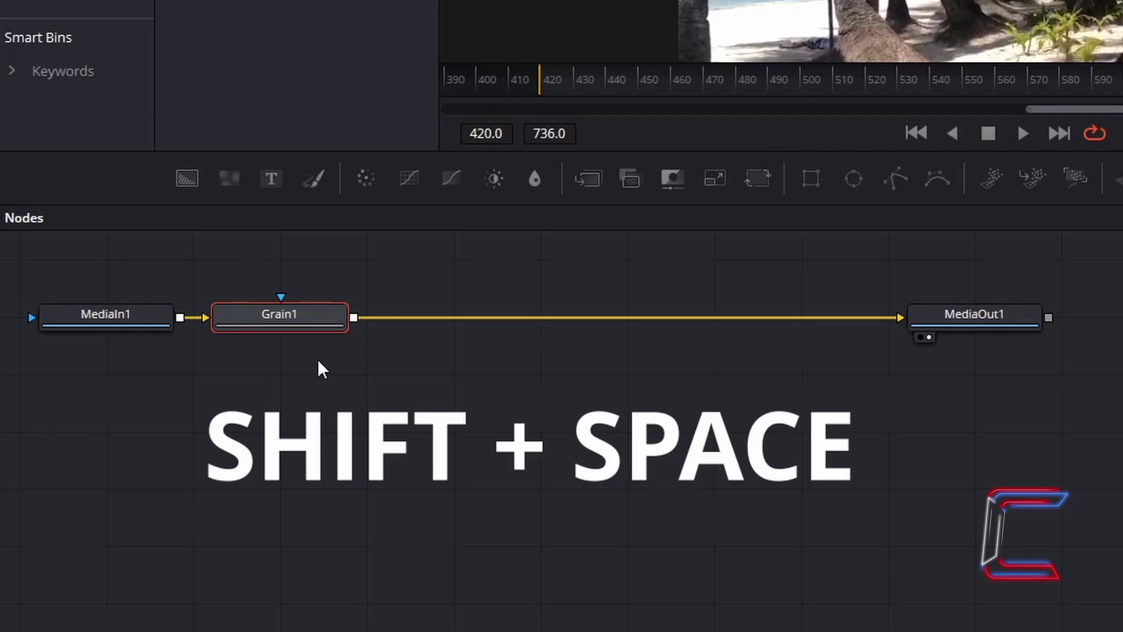
pyautogui.hotkey('shift', 'space')
pyautogui.write('Directional Blur')
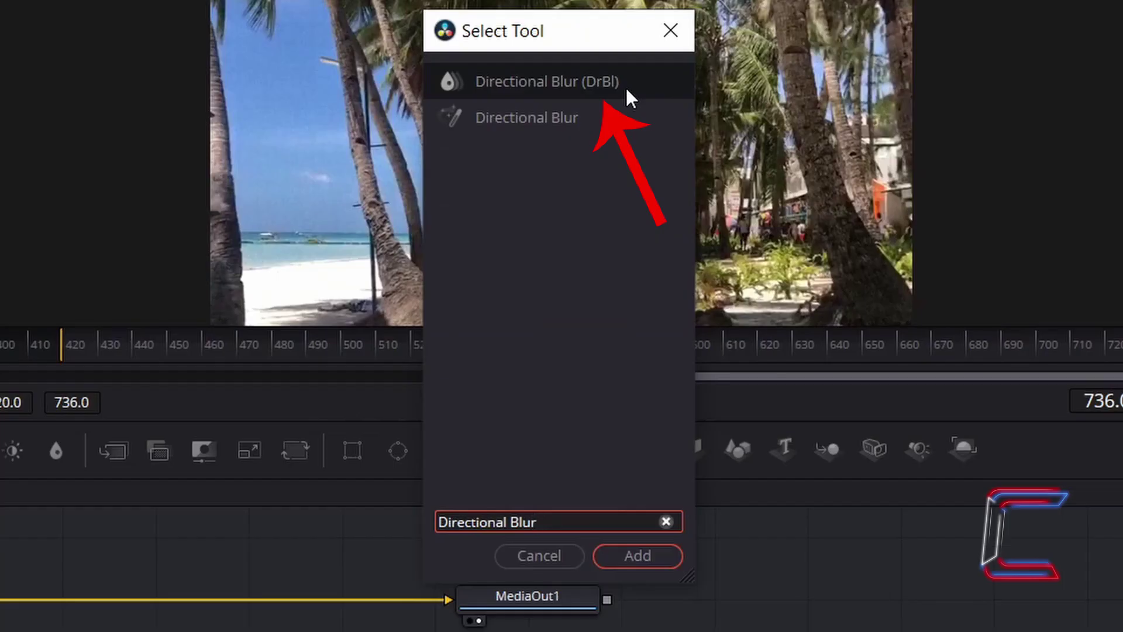
# Add the Directional Blur (DrBl) node after Grain1.
pyautogui.click(654, 548)
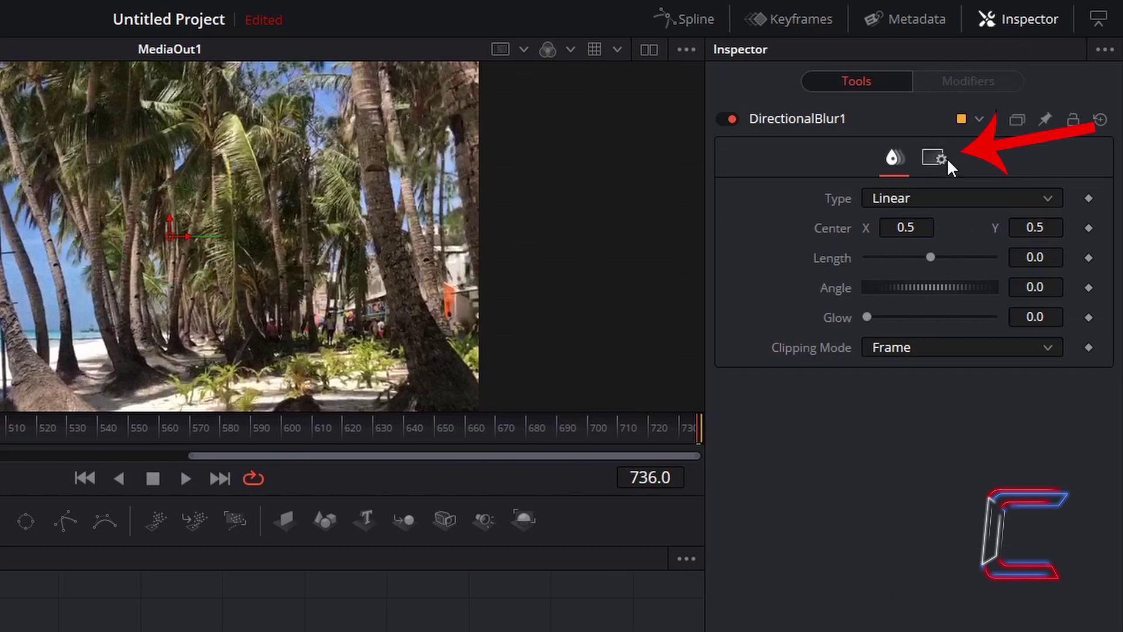
# Turn off Process G in the Directional Blur settings and go back to its Controls.
pyautogui.click(947, 161)
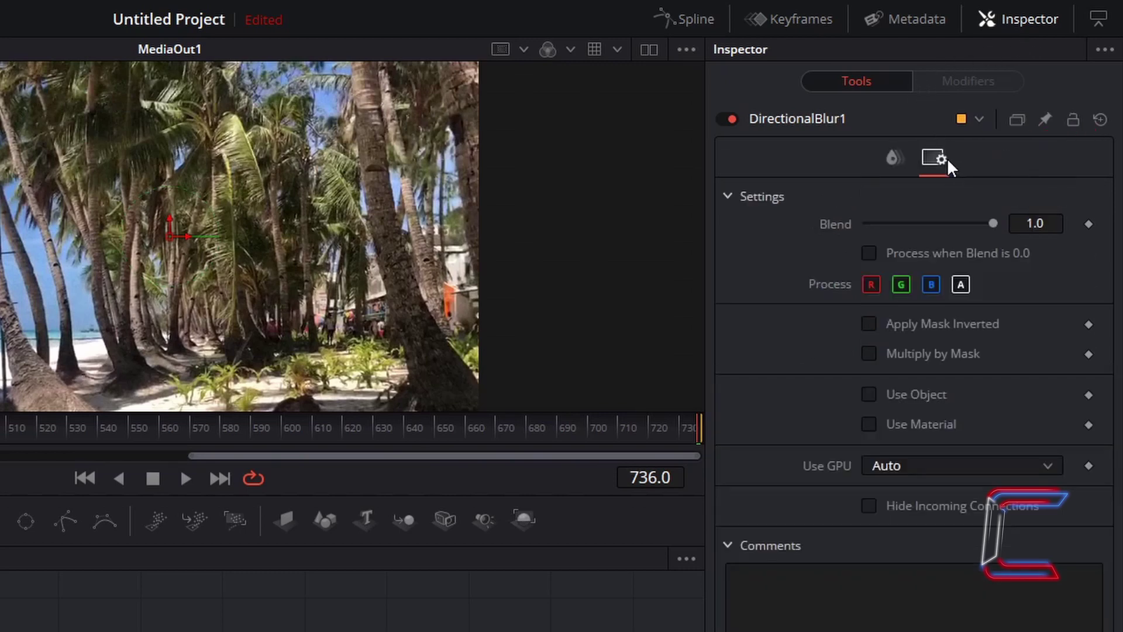
pyautogui.click(902, 284)
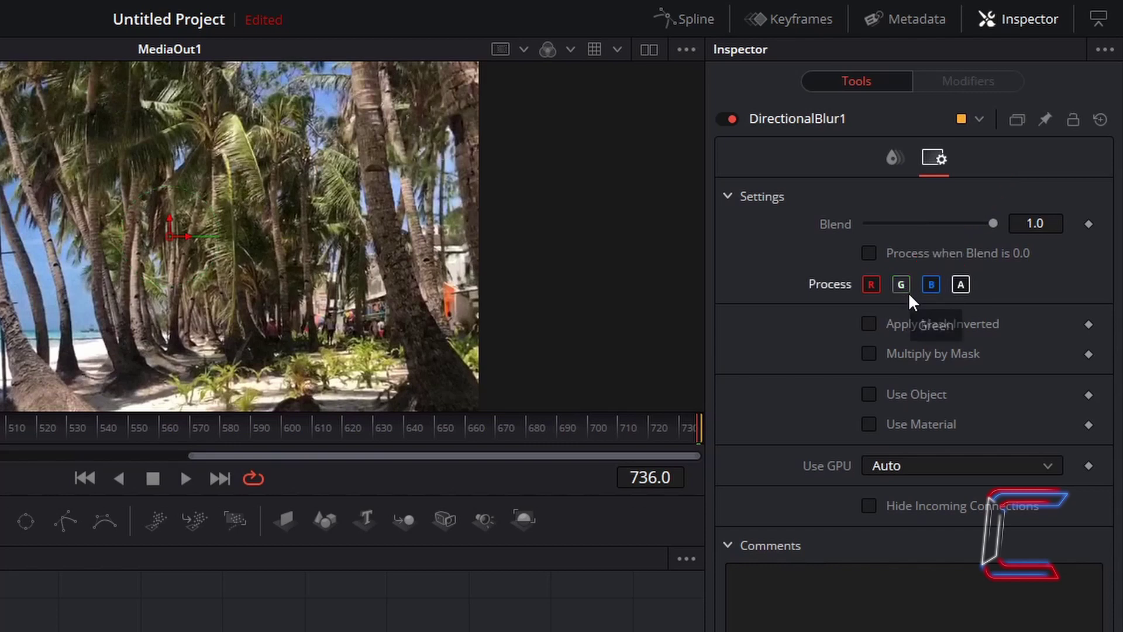
pyautogui.click(893, 160)
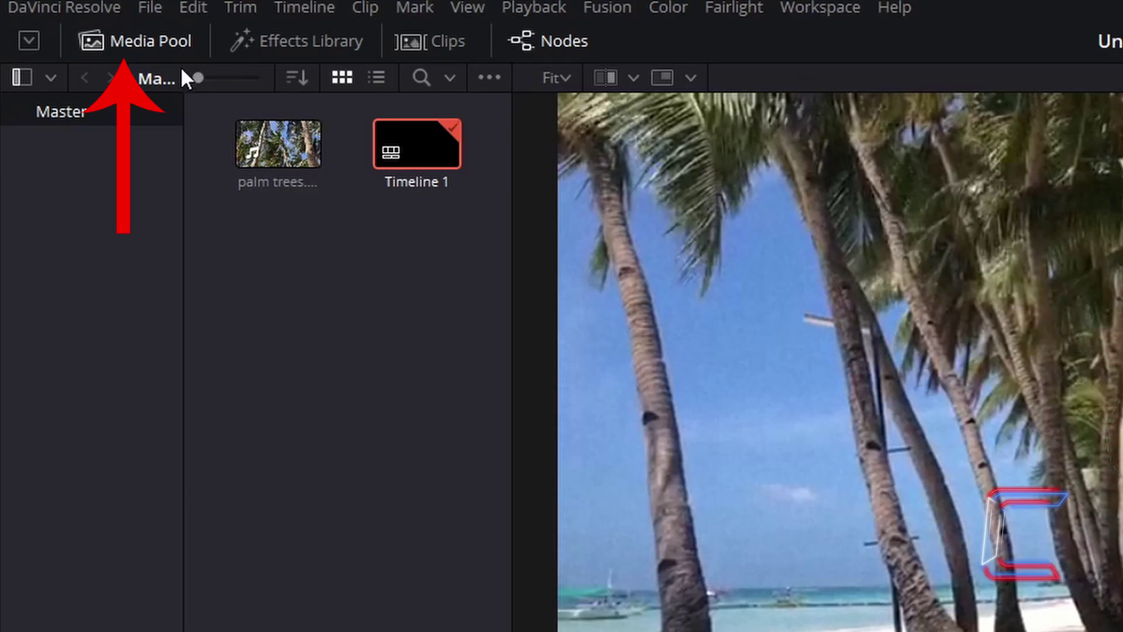
# Confirm in Clip Attributes that the palm trees clip's video frame rate is 30.
pyautogui.rightClick(280, 152)
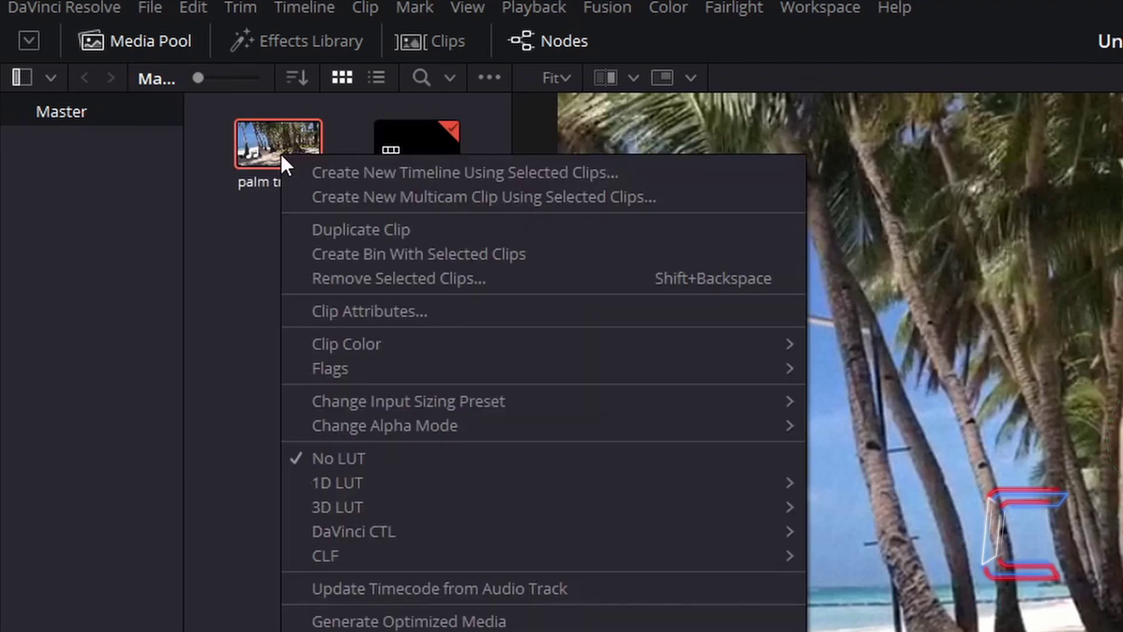
pyautogui.click(494, 316)
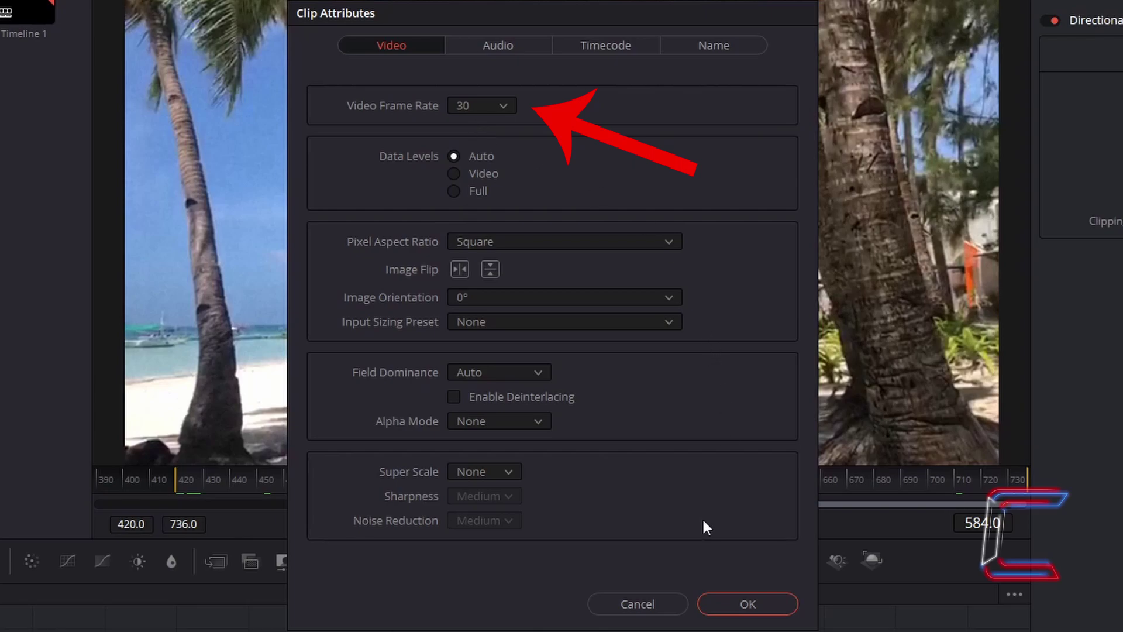
pyautogui.click(725, 600)
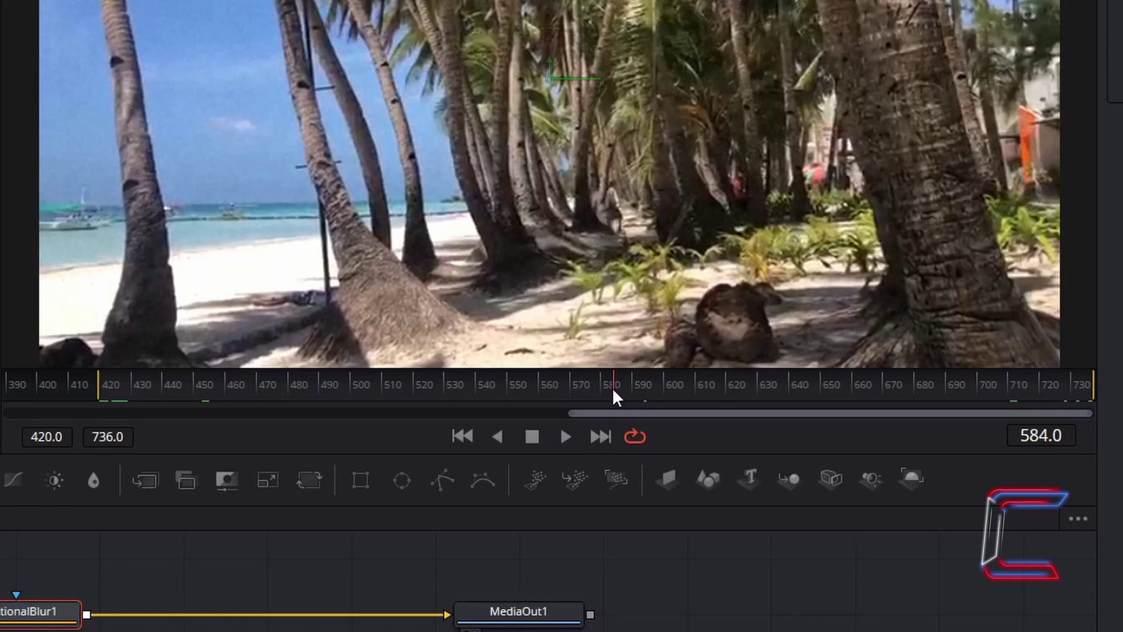
# Preview frames near 584, then move the Fusion playhead back to frame 420.
pyautogui.moveTo(614, 397)
pyautogui.mouseDown()
pyautogui.moveTo(531, 381)
pyautogui.moveTo(612, 403)
pyautogui.mouseUp()
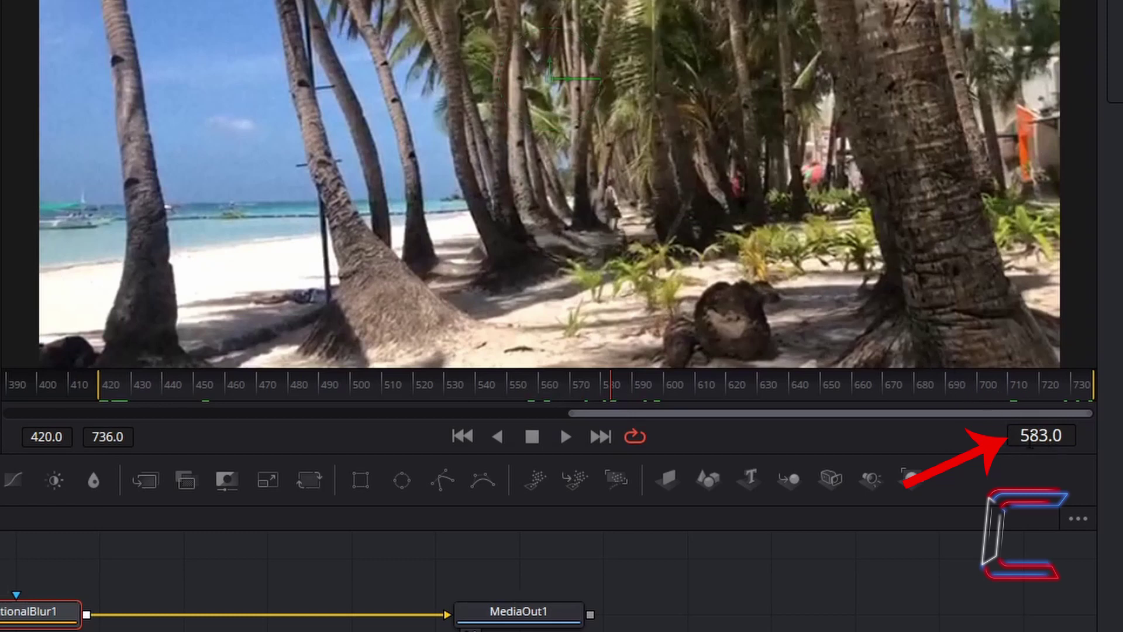
pyautogui.click(1030, 443)
pyautogui.write('420')
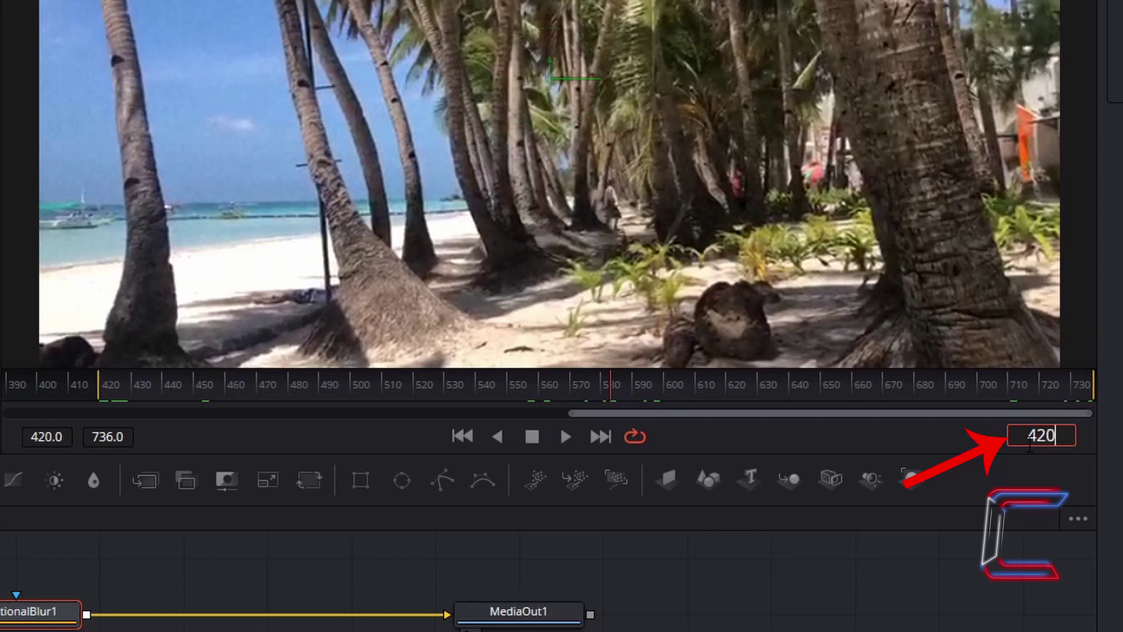
pyautogui.press('Return')
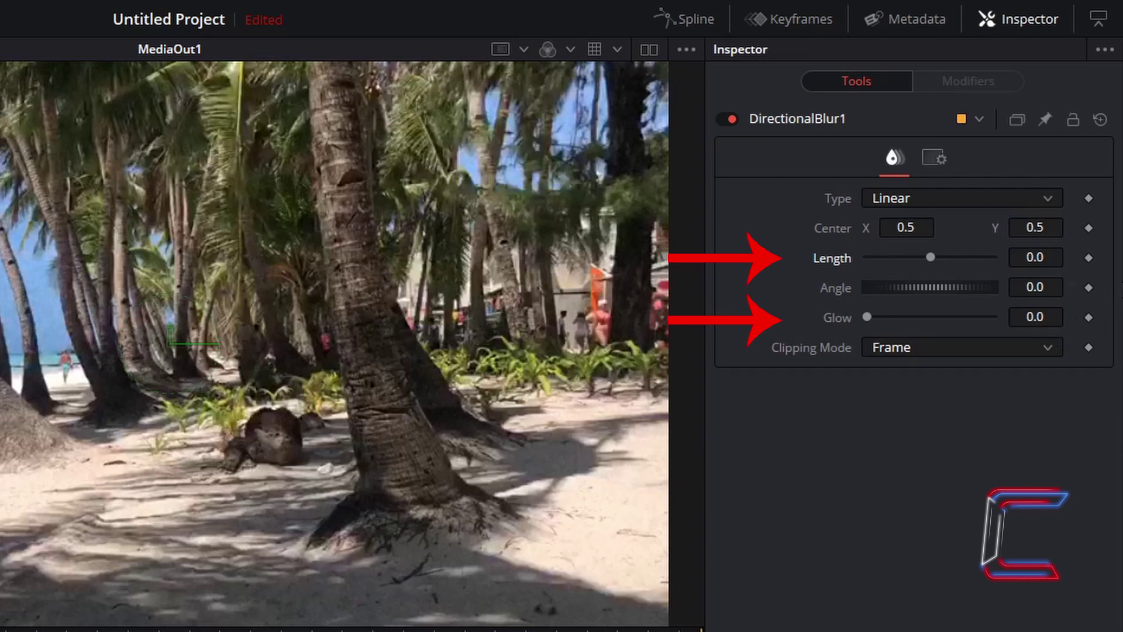
# Keyframe Glow at frame 420 and set DirectionalBlur1 Length to 0.002 and Glow to 0.01.
pyautogui.click(1089, 317)
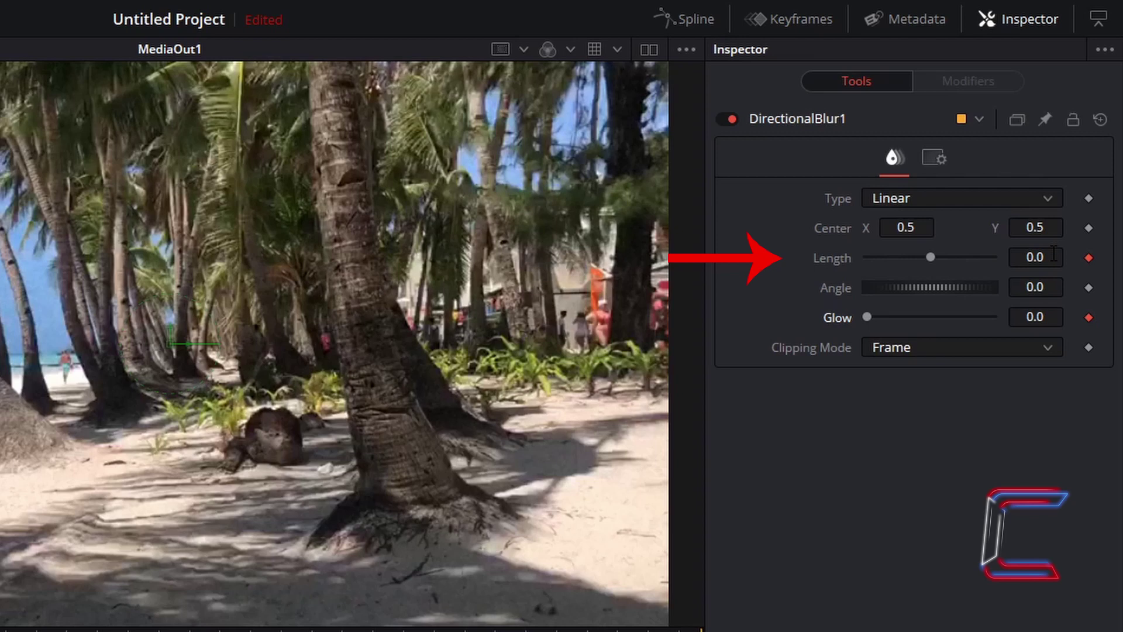
pyautogui.click(1052, 255)
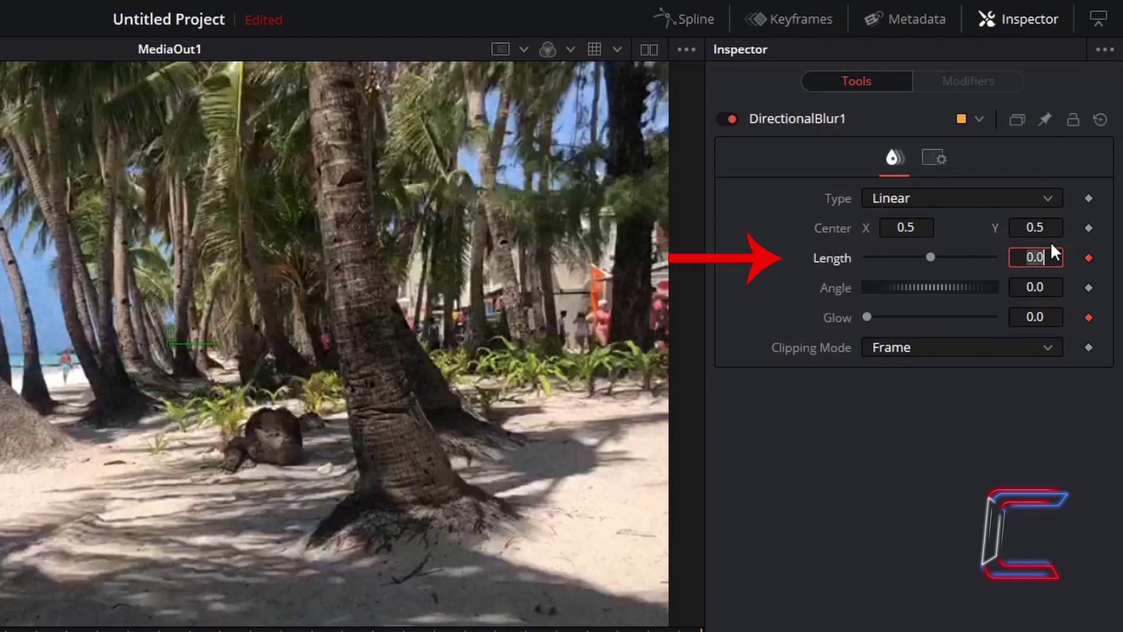
pyautogui.write('02')
pyautogui.press('Tab')
pyautogui.click(1054, 318)
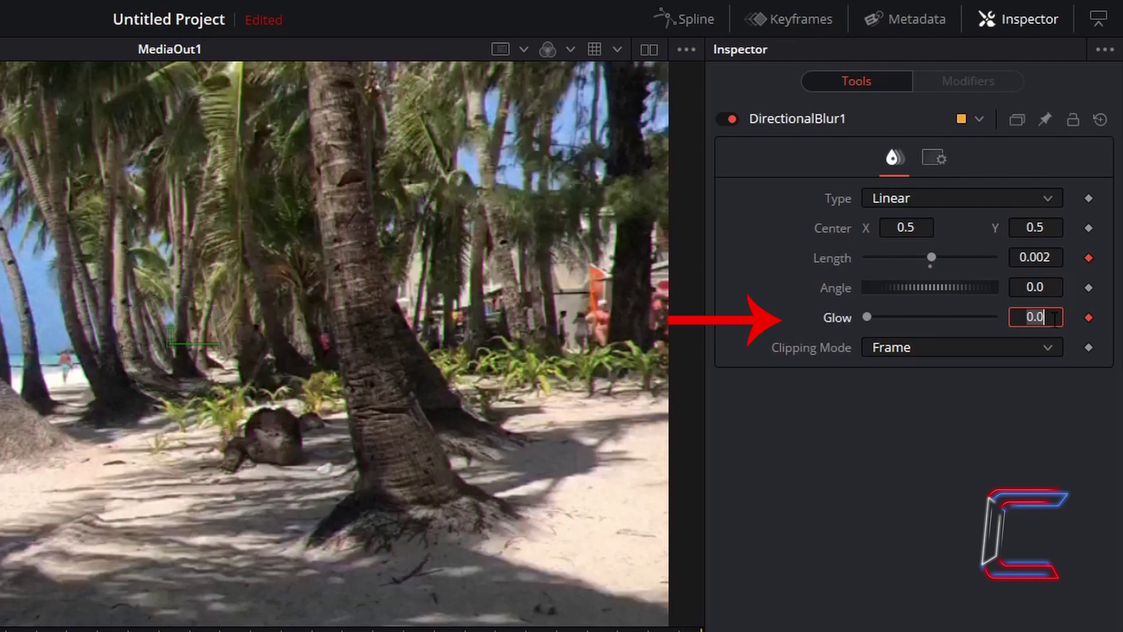
pyautogui.write('0.01')
pyautogui.press('Tab')
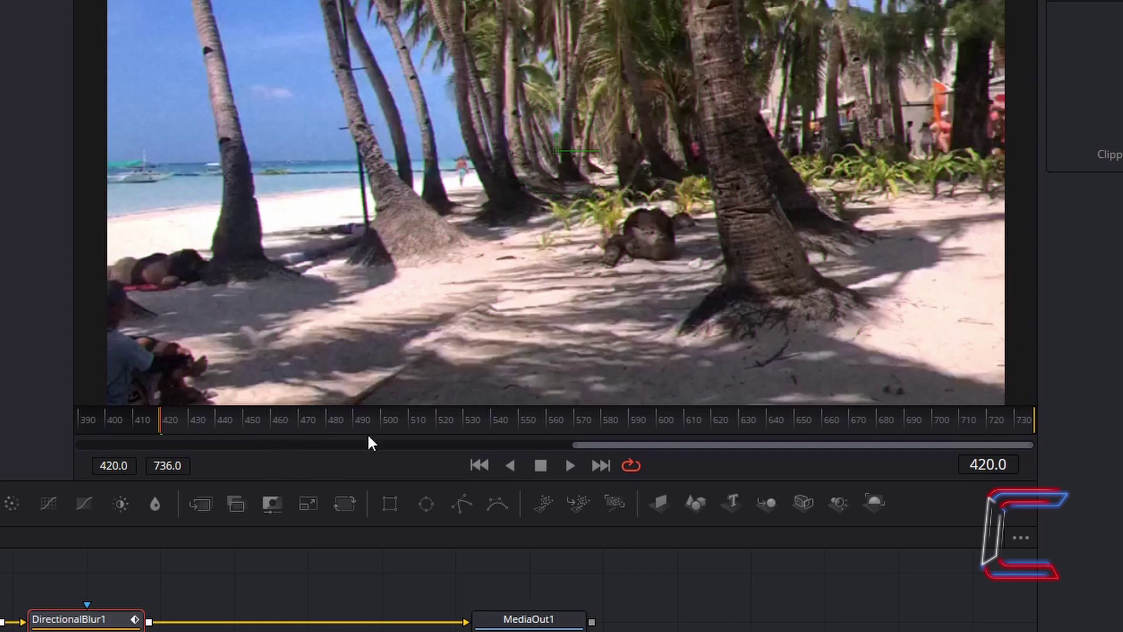
# At frame 450, add keyframes for the directional blur's Length and Glow.
pyautogui.click(994, 465)
pyautogui.write('450')
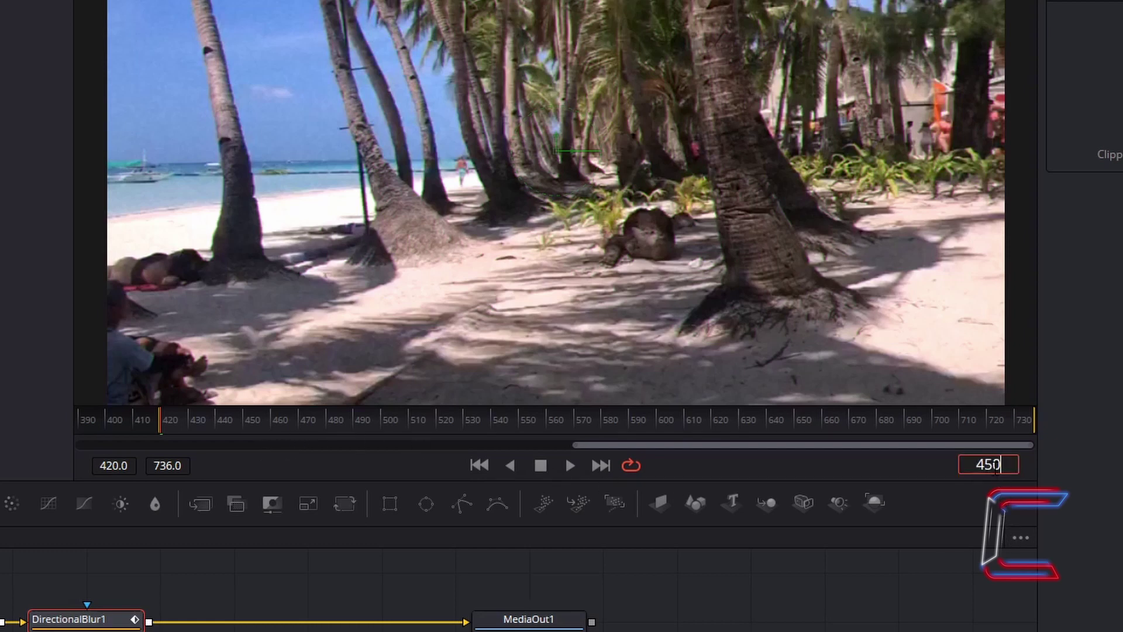
pyautogui.press('Return')
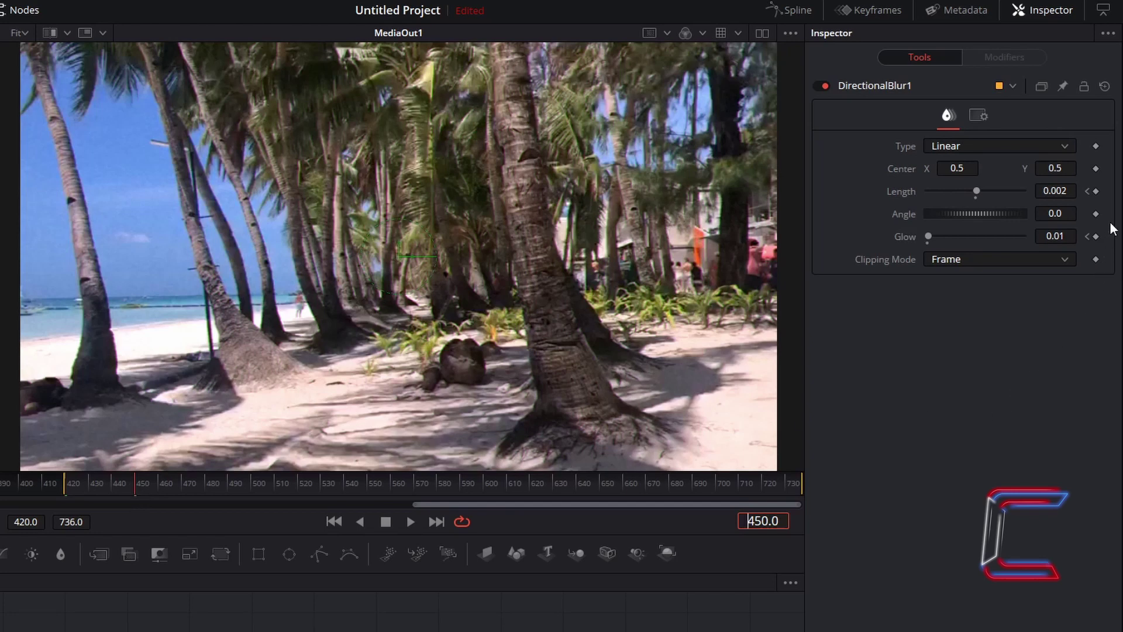
pyautogui.click(1096, 191)
pyautogui.click(1095, 236)
# Move the playhead ahead to frame 460.
pyautogui.click(772, 521)
pyautogui.write('460')
pyautogui.press('Return')
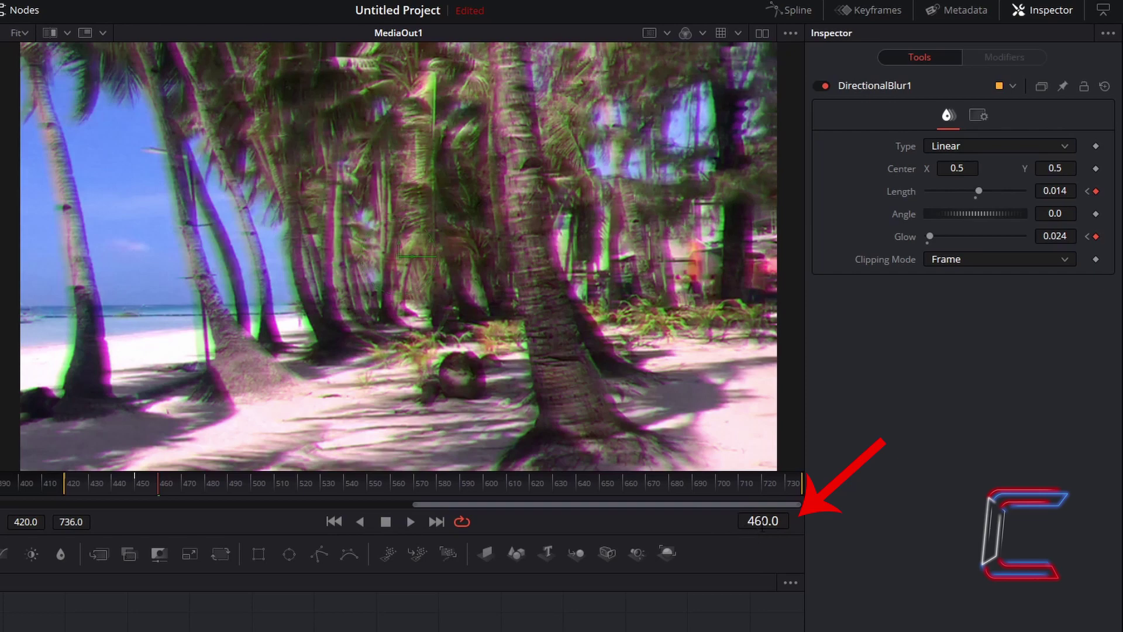
# At frame 470, keyframe Length and Glow and lower them to 0.002 and 0.01.
pyautogui.click(775, 521)
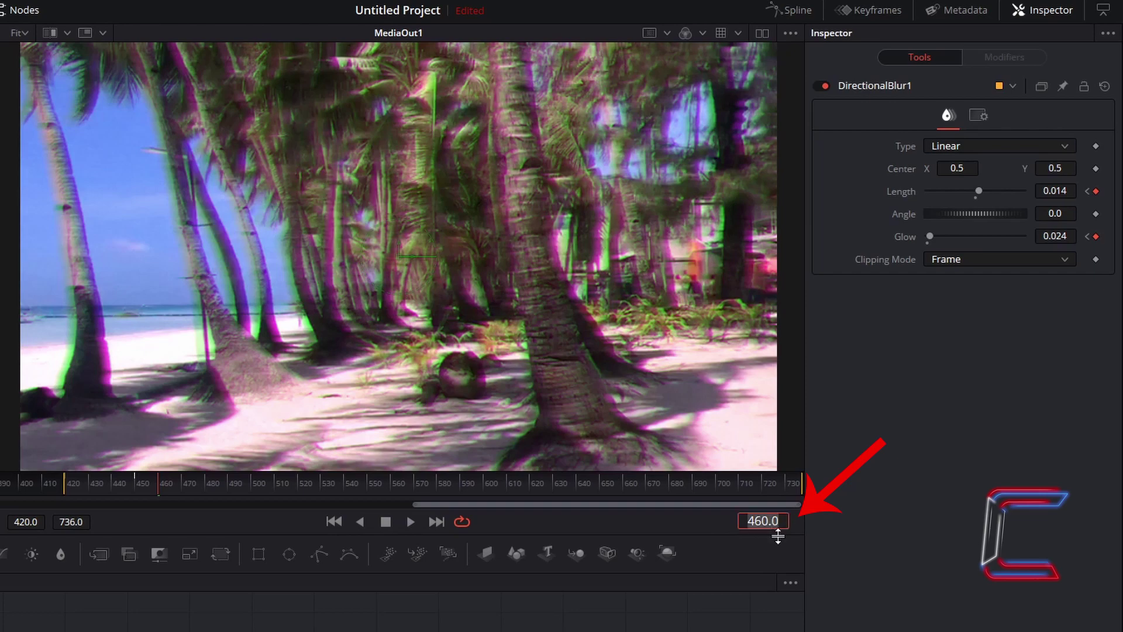
pyautogui.write('470')
pyautogui.press('Return')
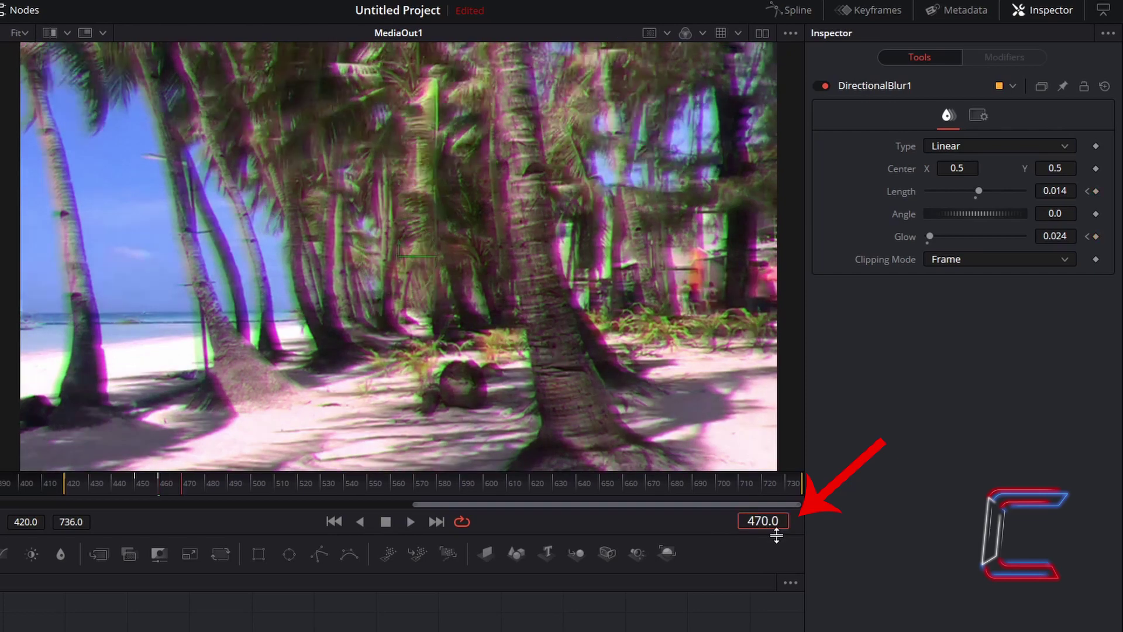
pyautogui.click(1096, 192)
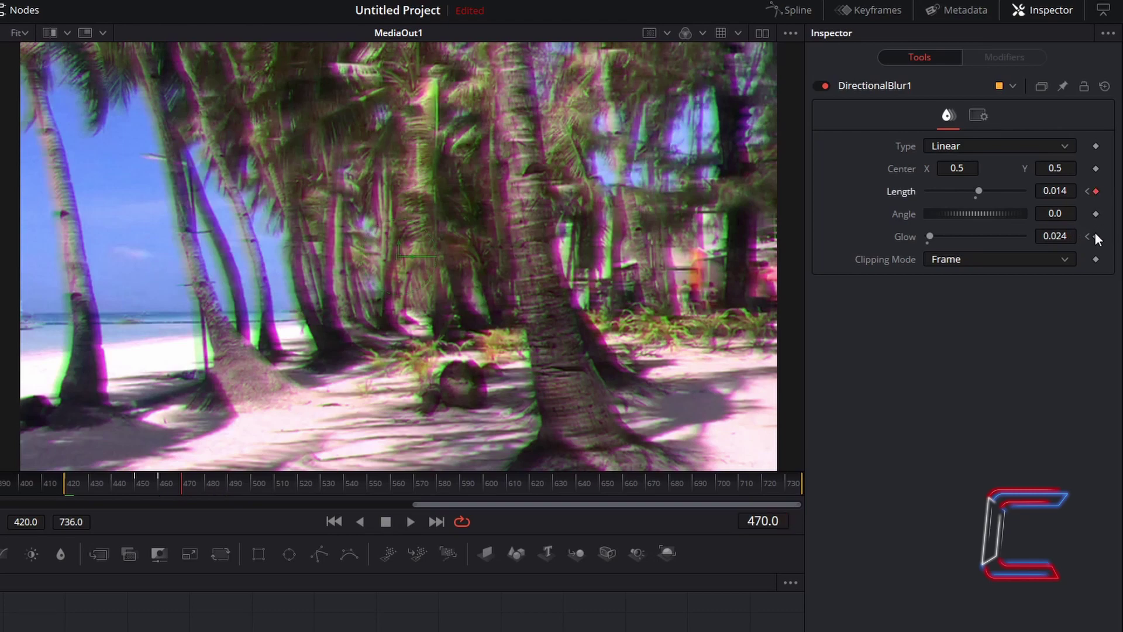
pyautogui.click(1096, 236)
pyautogui.moveTo(979, 191); pyautogui.dragTo(976, 191)
pyautogui.moveTo(930, 237); pyautogui.dragTo(928, 236)
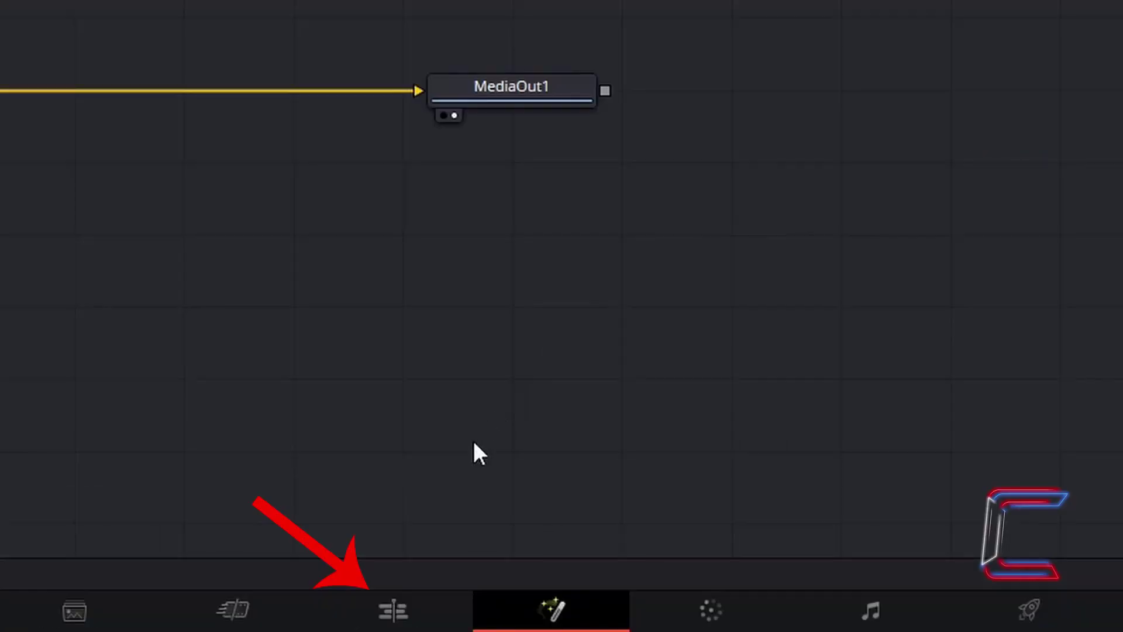
# Switch back to the Edit page and play the timeline slowly forward.
pyautogui.click(430, 620)
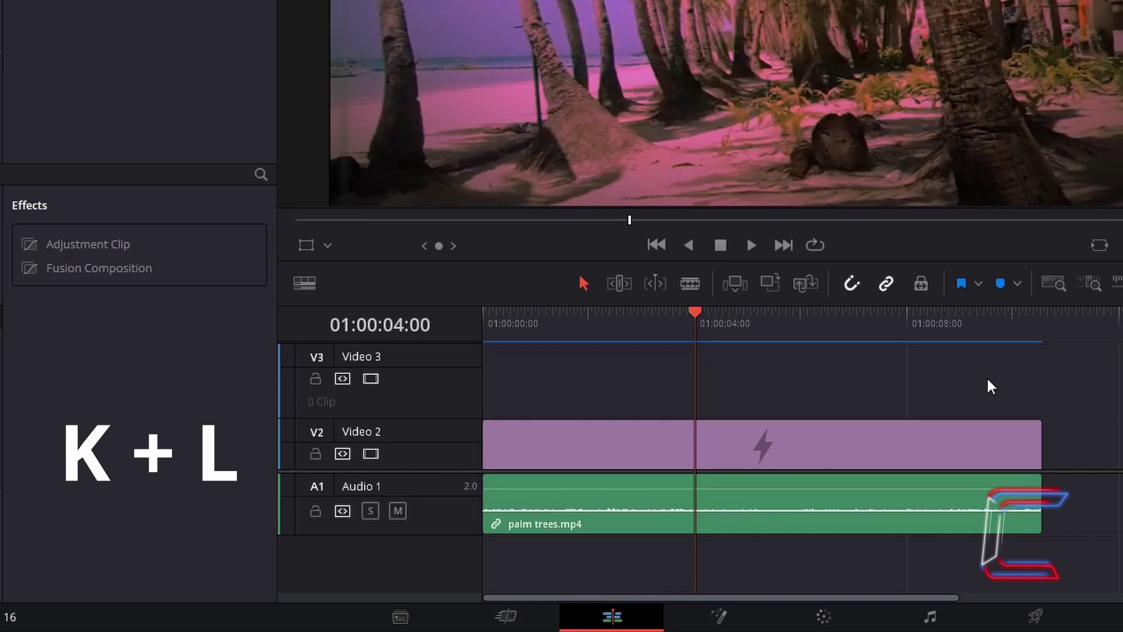
pyautogui.hotkey('k', 'l')
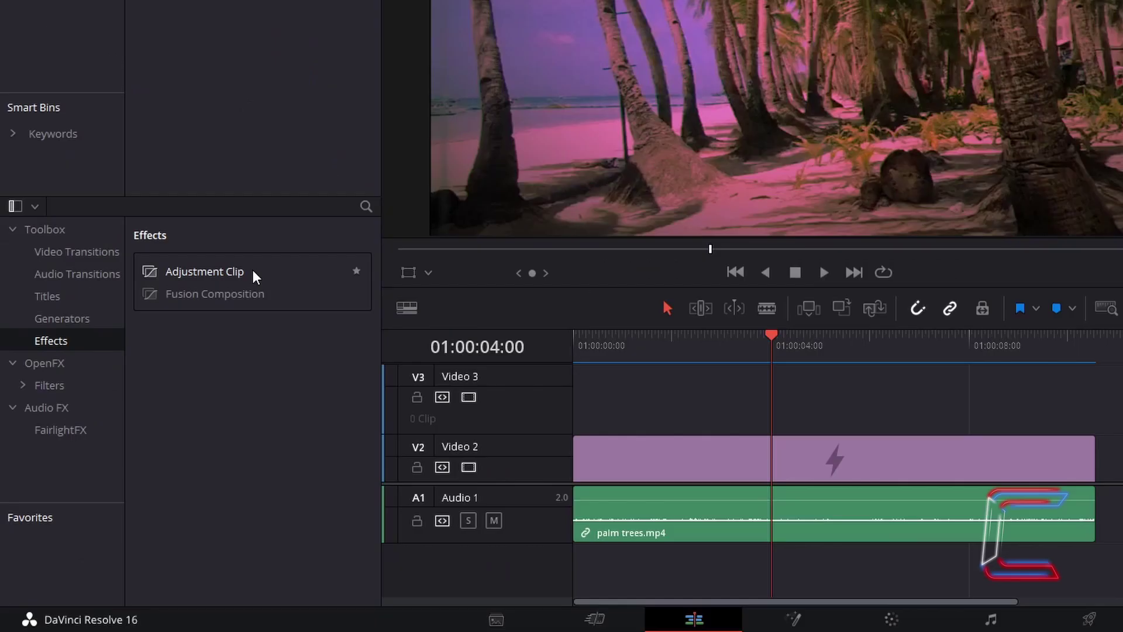
# Place an Adjustment Clip on Video 3 at 01:00:04:00 and trim it to end near 01:00:05:00.
pyautogui.moveTo(253, 269); pyautogui.dragTo(776, 408)
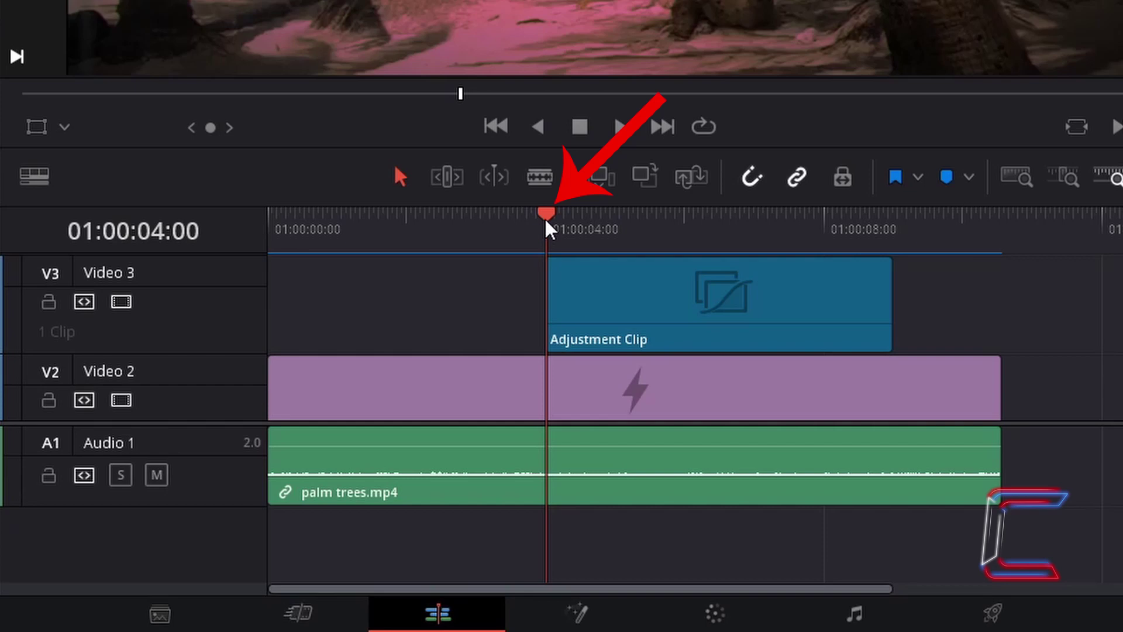
pyautogui.moveTo(565, 226); pyautogui.dragTo(616, 231)
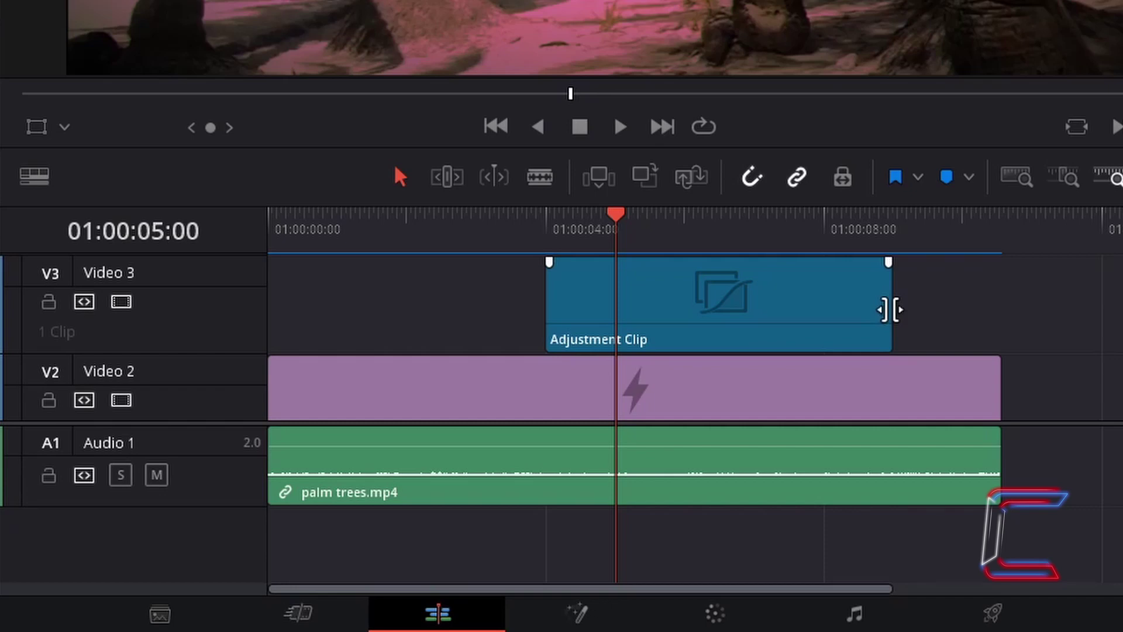
pyautogui.moveTo(889, 310); pyautogui.dragTo(608, 275)
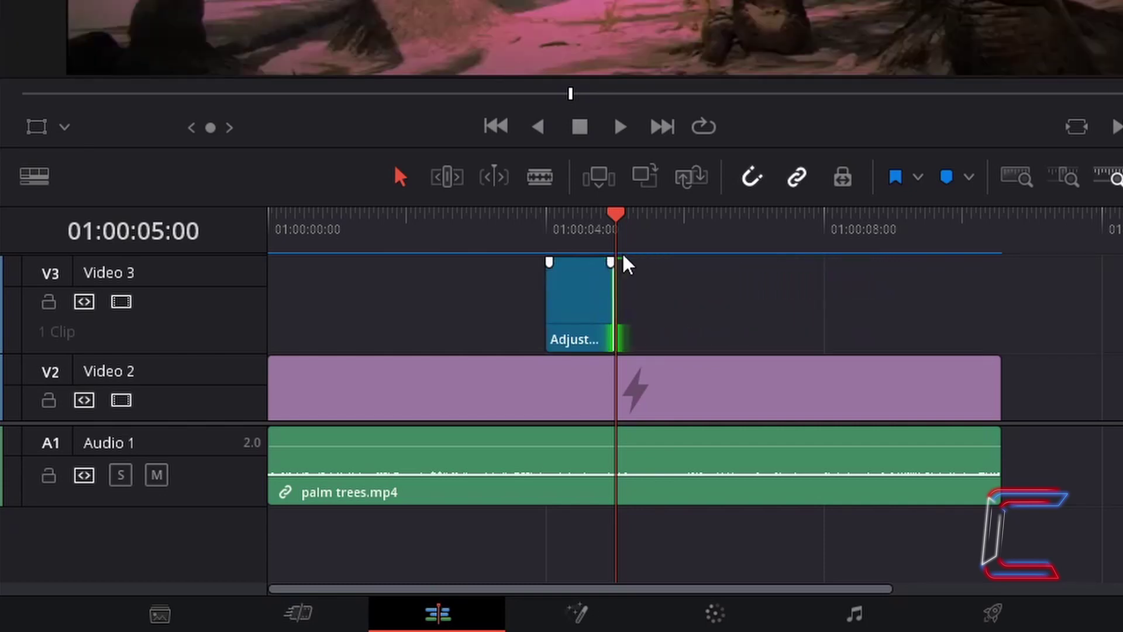
pyautogui.press('Up')
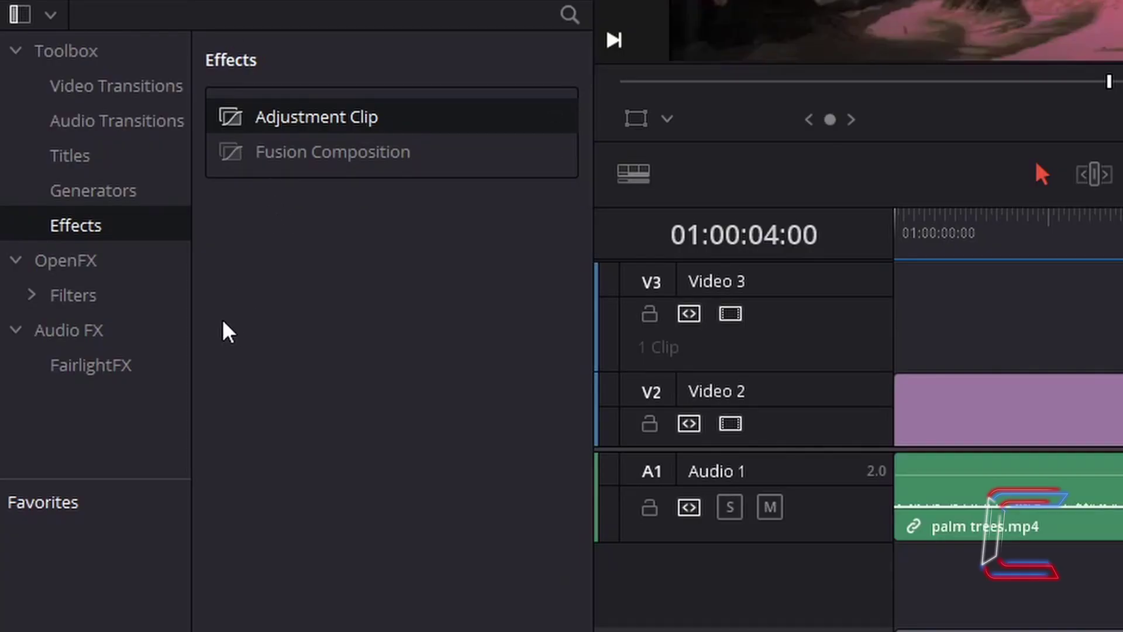
# Drag the ResolveFX Warp Waviness filter from OpenFX onto the Video 3 Adjustment Clip.
pyautogui.click(107, 267)
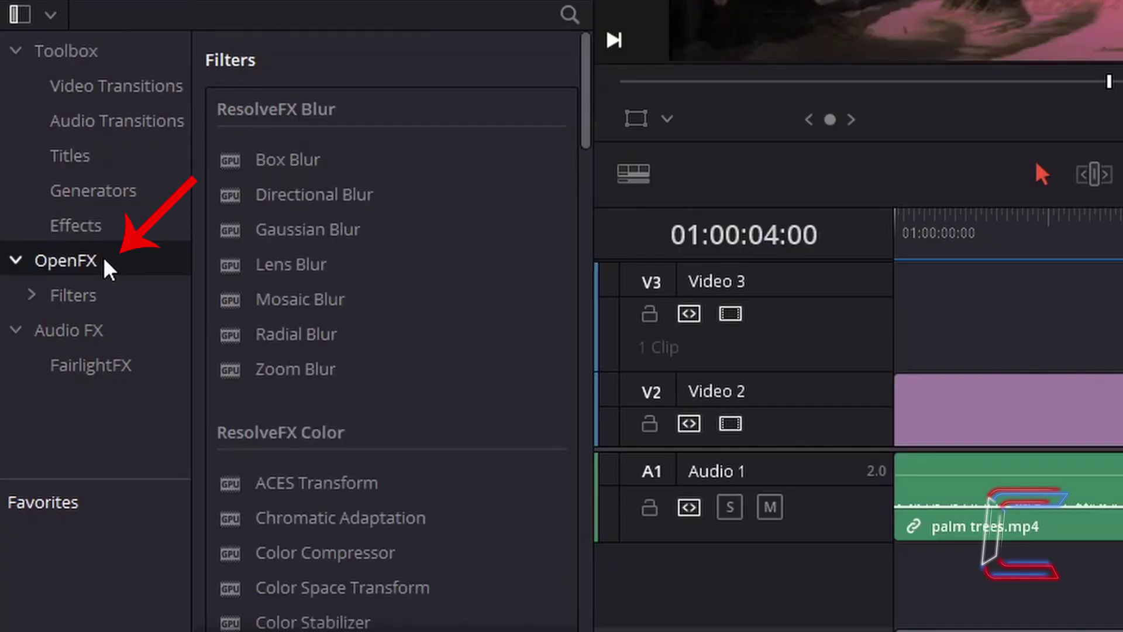
pyautogui.moveTo(587, 105)
pyautogui.mouseDown()
pyautogui.moveTo(574, 140)
pyautogui.moveTo(569, 351)
pyautogui.moveTo(583, 447)
pyautogui.moveTo(571, 612)
pyautogui.mouseUp()
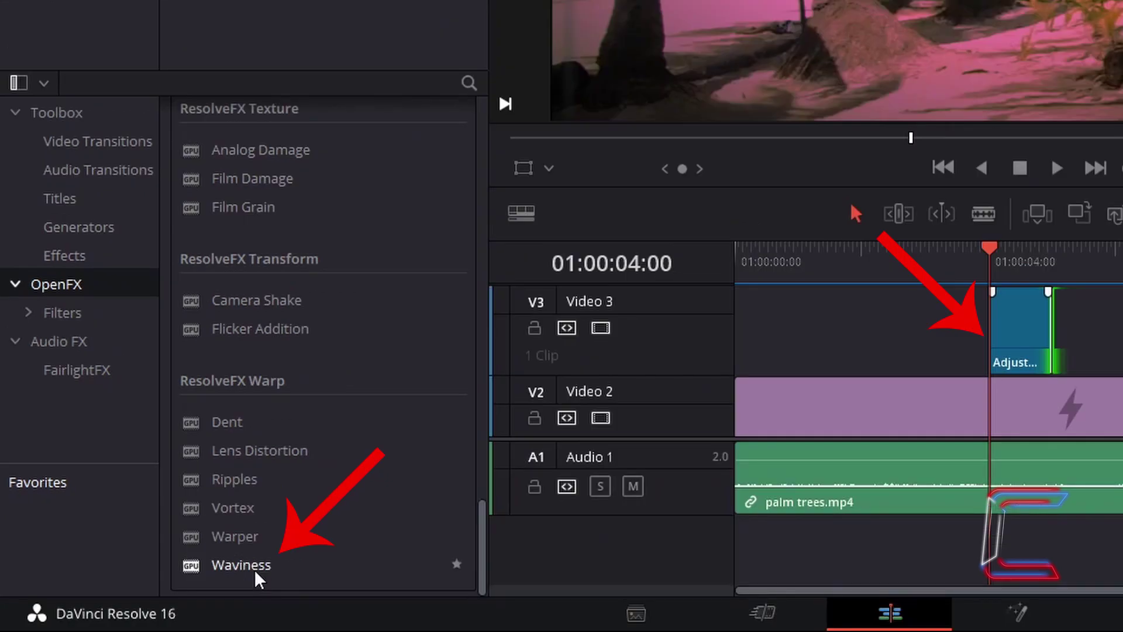
pyautogui.moveTo(259, 579)
pyautogui.mouseDown()
pyautogui.moveTo(607, 496)
pyautogui.moveTo(966, 383)
pyautogui.moveTo(1031, 338)
pyautogui.mouseUp()
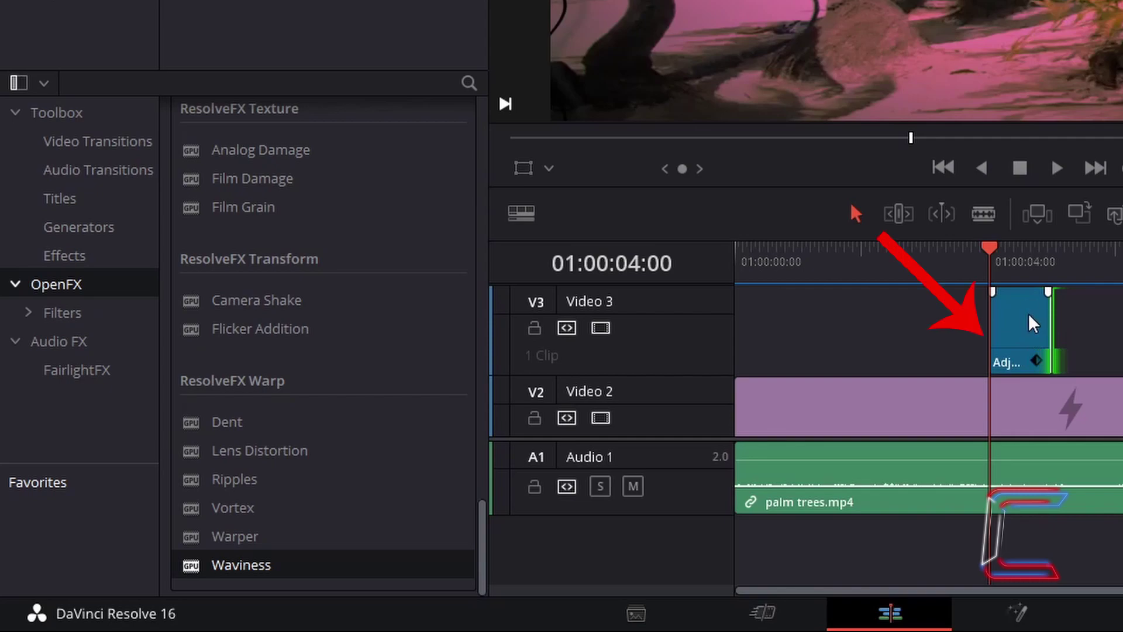
# Select the Video 3 Adjustment Clip to bring up its Waviness settings.
pyautogui.click(1026, 329)
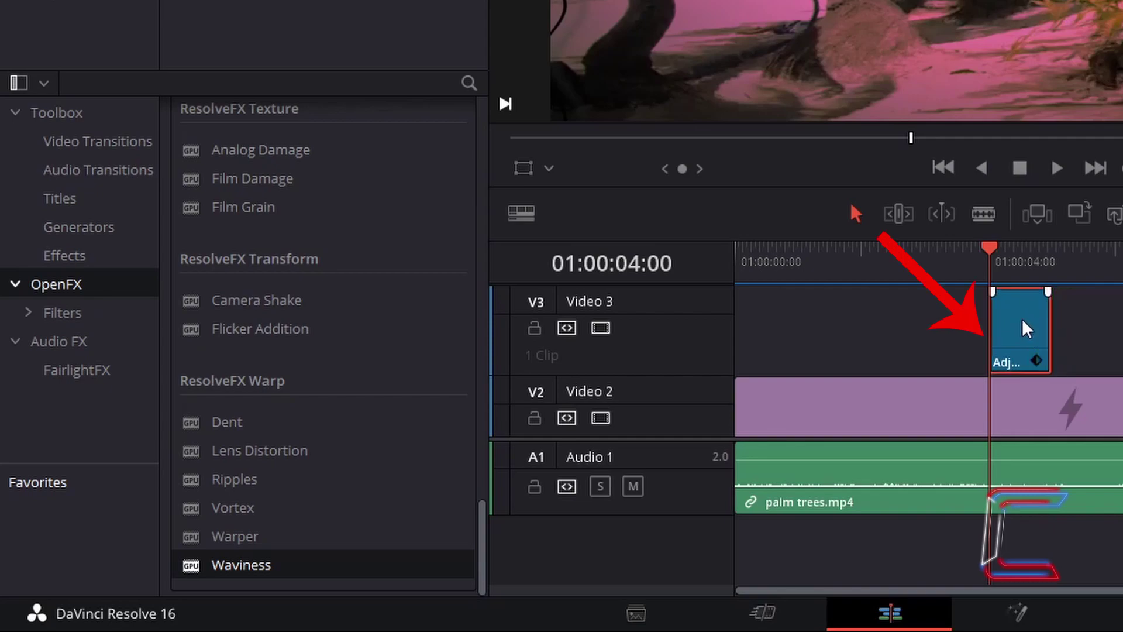